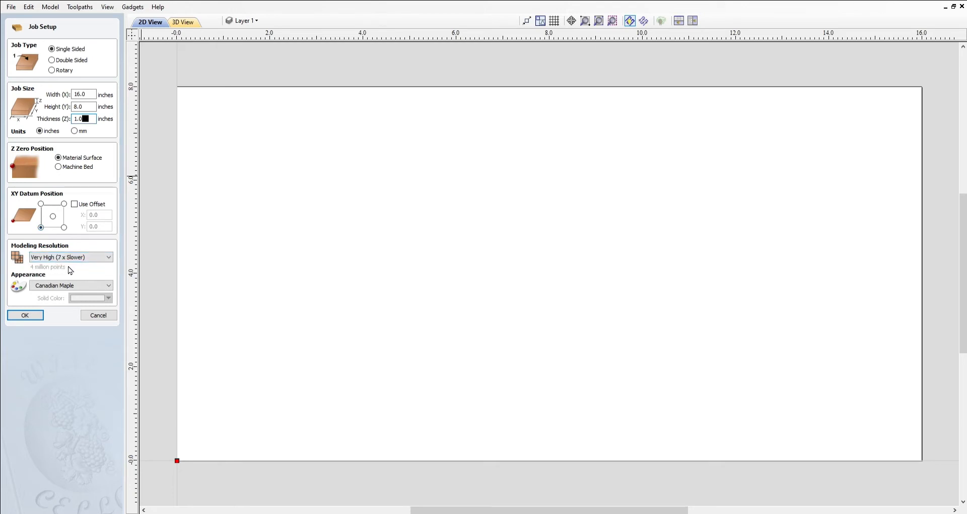
# Create the single-sided 16 × 8 in, 1.0 in thick Canadian Maple job at Very High resolution
pyautogui.click(25, 316)
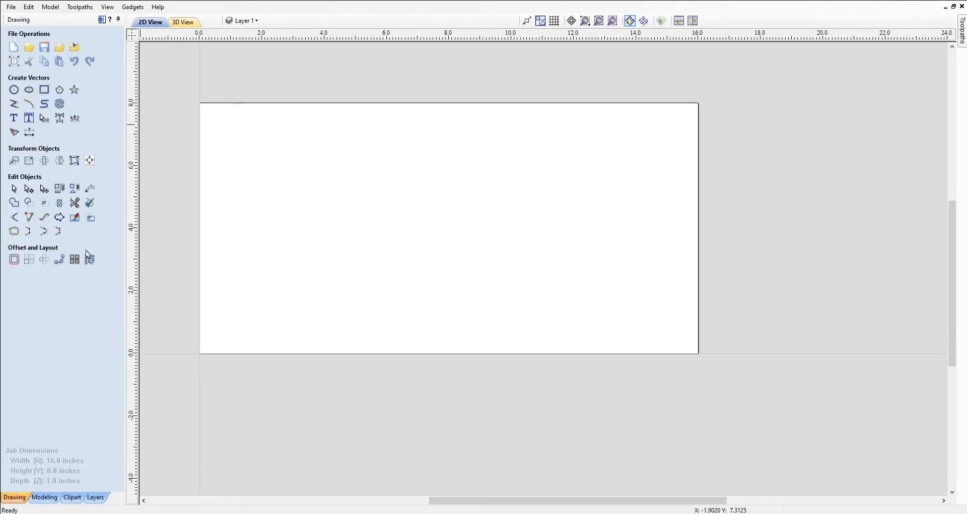
# Draw a 16 × 8 in rectangle
pyautogui.click(44, 90)
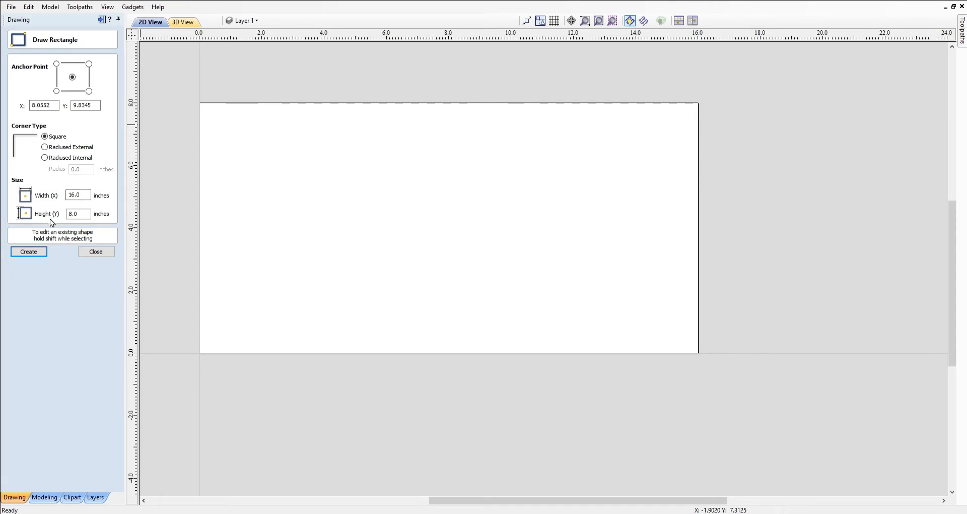
pyautogui.click(29, 252)
pyautogui.click(92, 253)
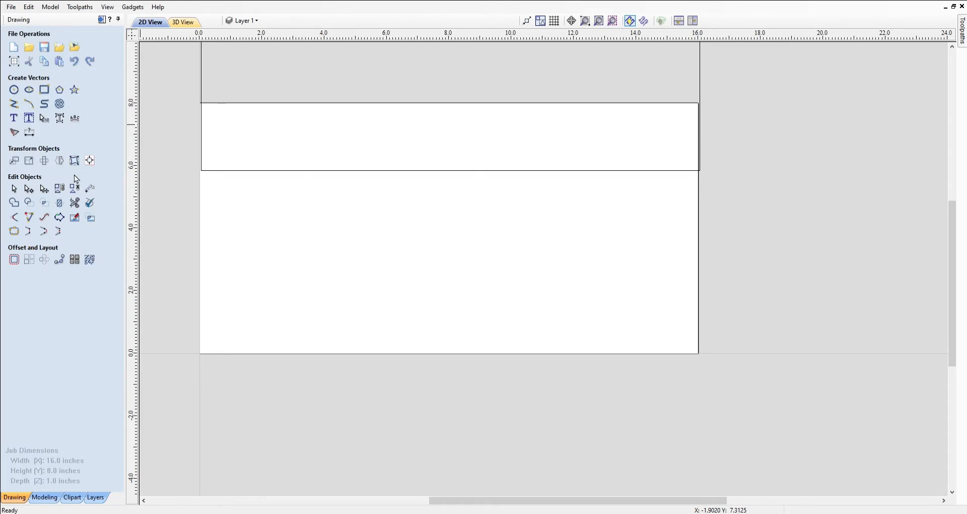
# Centre the rectangle on the material using Align to Material center
pyautogui.click(89, 161)
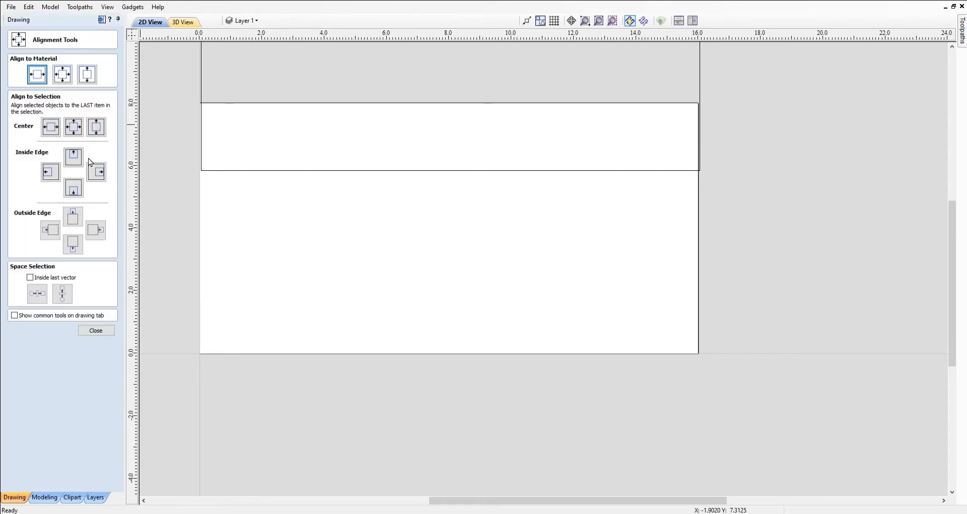
pyautogui.click(36, 74)
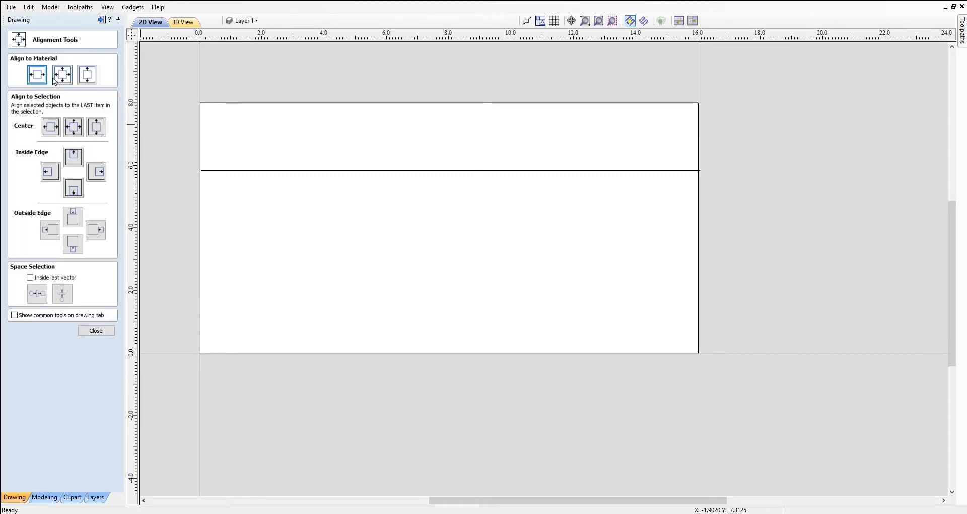
pyautogui.click(238, 171)
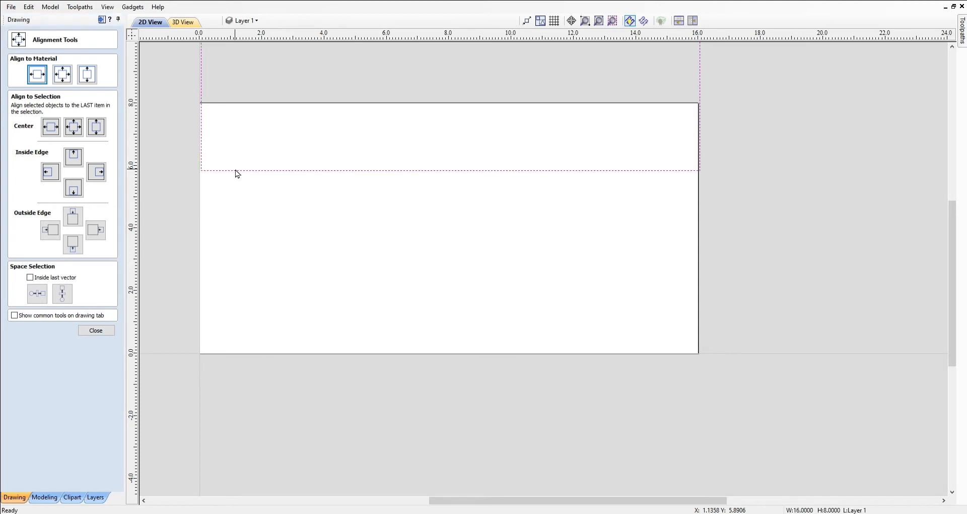
pyautogui.click(62, 77)
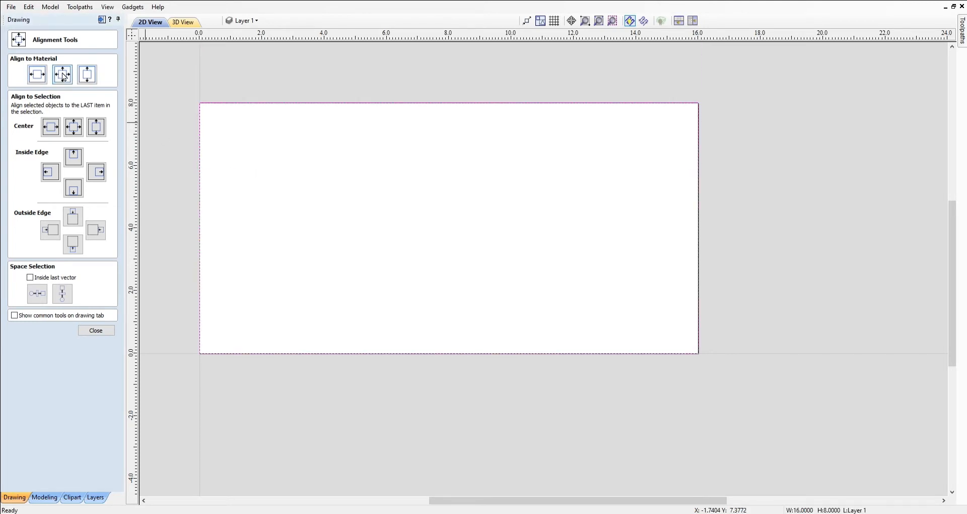
pyautogui.click(95, 331)
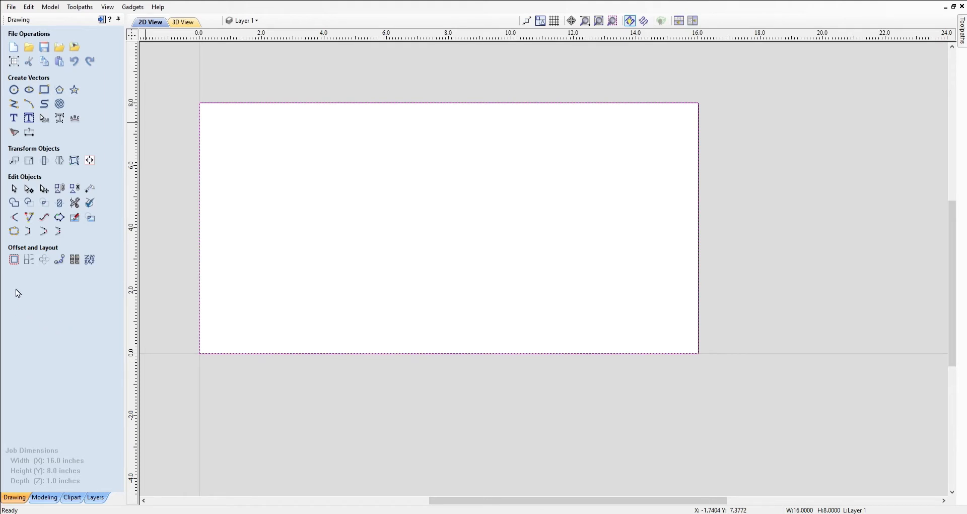
# Offset the rectangle 0.75 in inward to create an inner rectangle
pyautogui.click(14, 259)
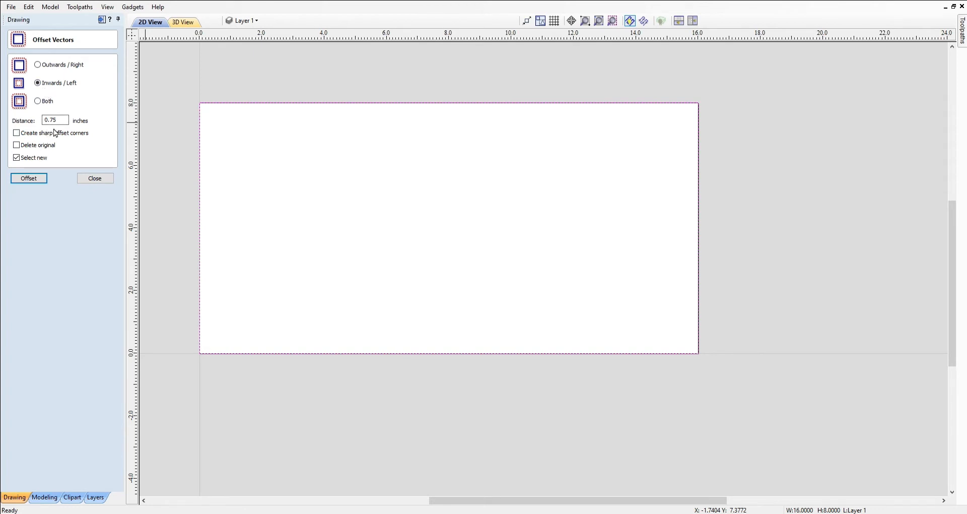
pyautogui.click(29, 179)
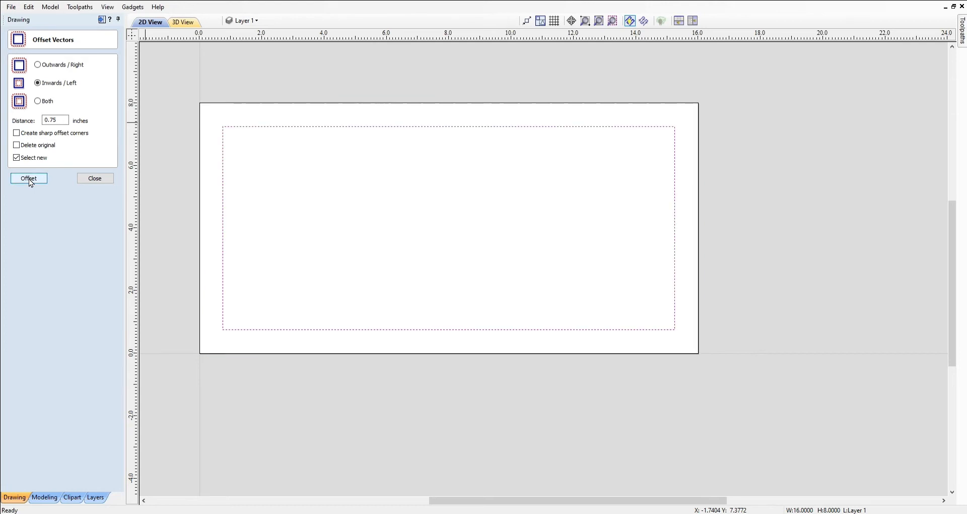
pyautogui.click(93, 180)
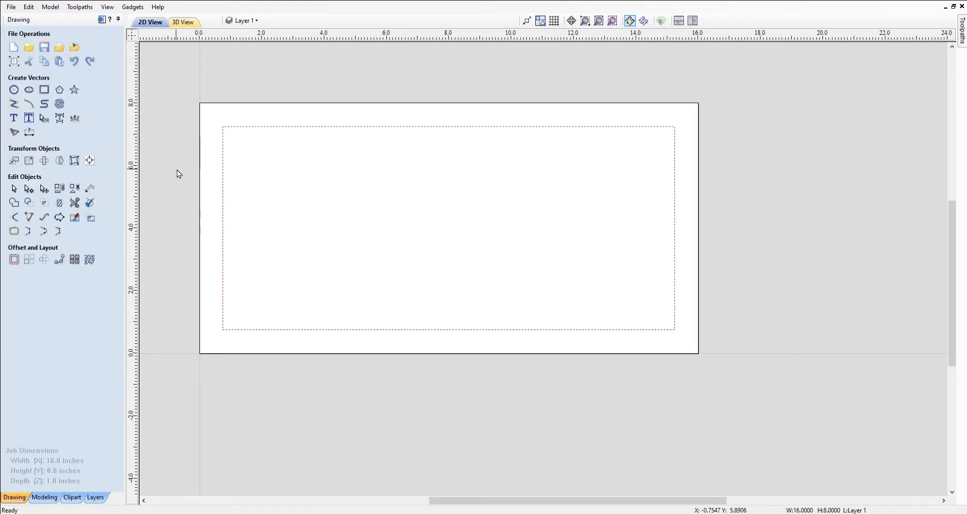
# Select both rectangles and bring up the modelling tools
pyautogui.click(200, 147)
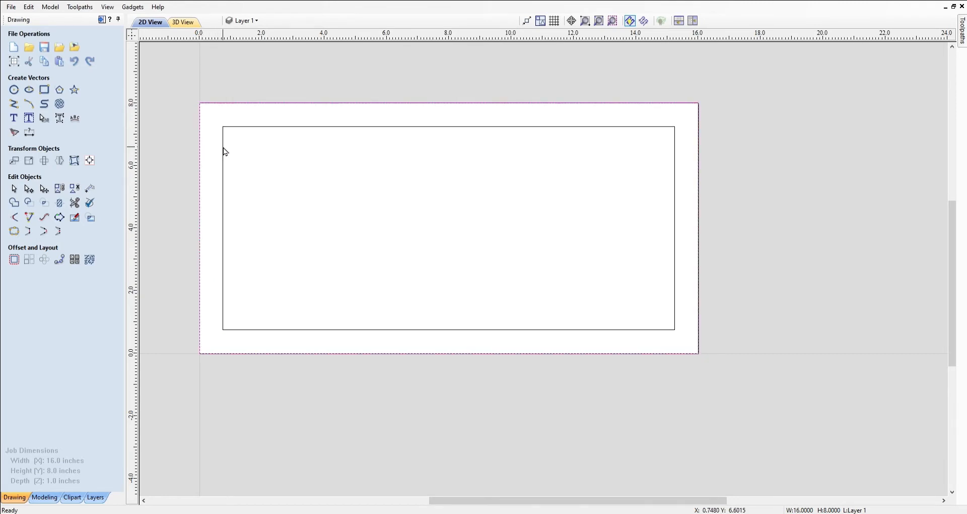
pyautogui.keyDown('shift'); pyautogui.click(223, 150); pyautogui.keyUp('shift')
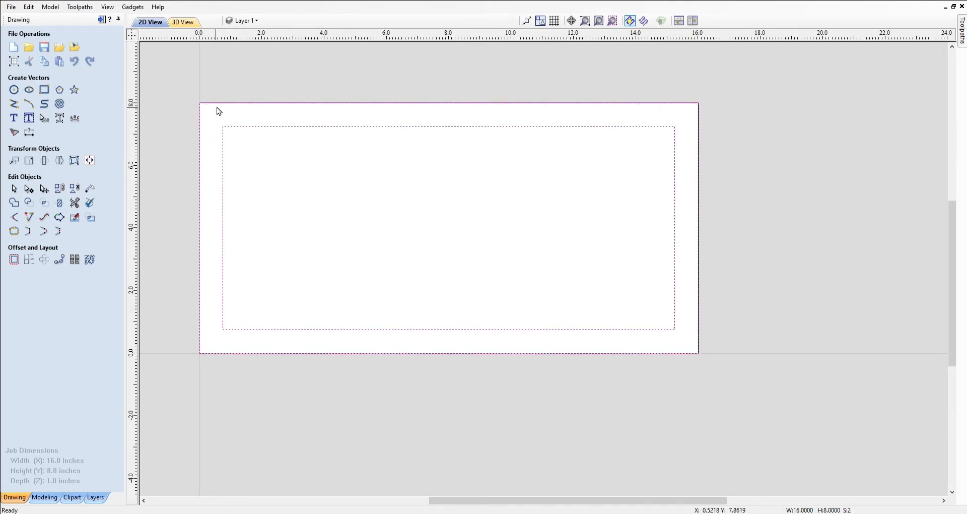
pyautogui.click(45, 498)
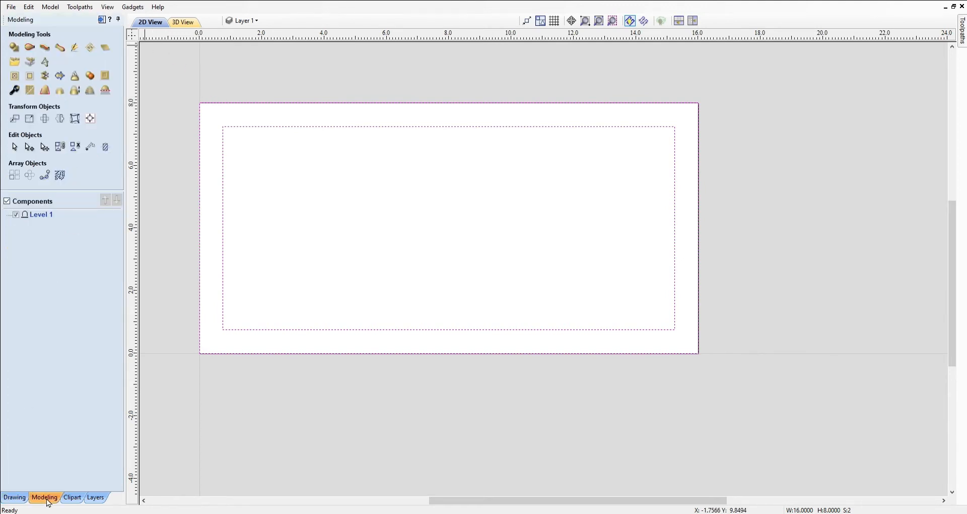
# Shape the rectangles into a 30°, 0.18 in high raised component named Frame
pyautogui.click(17, 47)
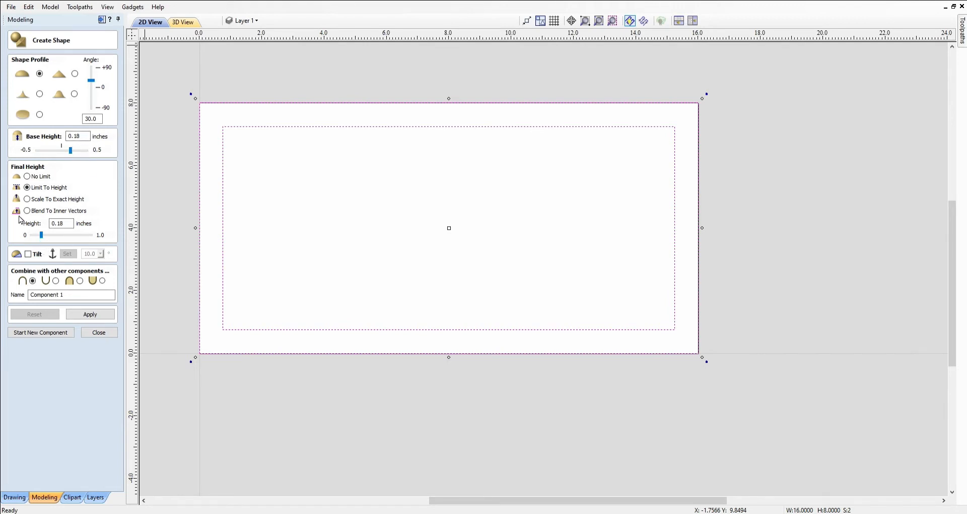
pyautogui.click(90, 291)
pyautogui.press('BackSpace')
pyautogui.press('BackSpace')
pyautogui.press('BackSpace')
pyautogui.press('BackSpace')
pyautogui.press('BackSpace')
pyautogui.press('BackSpace')
pyautogui.press('BackSpace')
pyautogui.press('BackSpace')
pyautogui.press('BackSpace')
pyautogui.press('BackSpace')
pyautogui.press('BackSpace')
pyautogui.write('Frame')
pyautogui.click(85, 318)
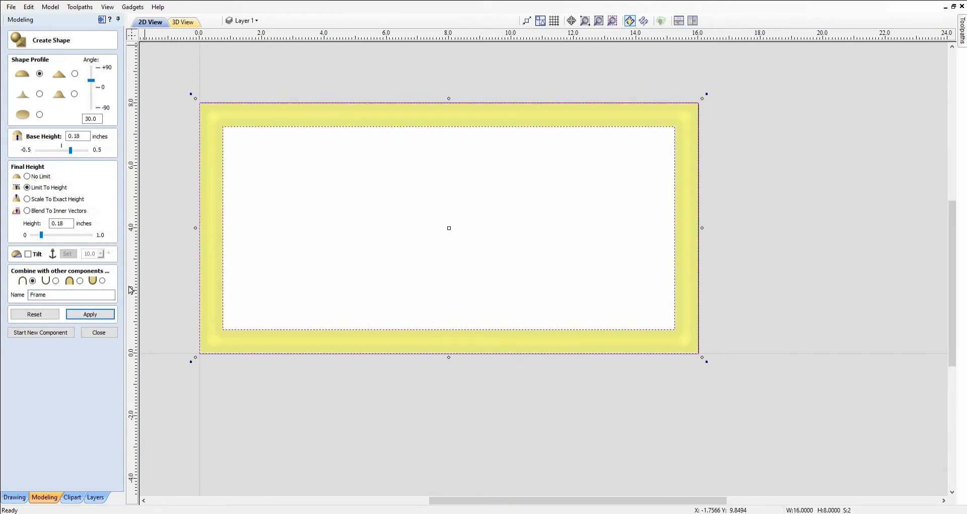
# Add a zero plane component and return to the drawing tools
pyautogui.click(98, 334)
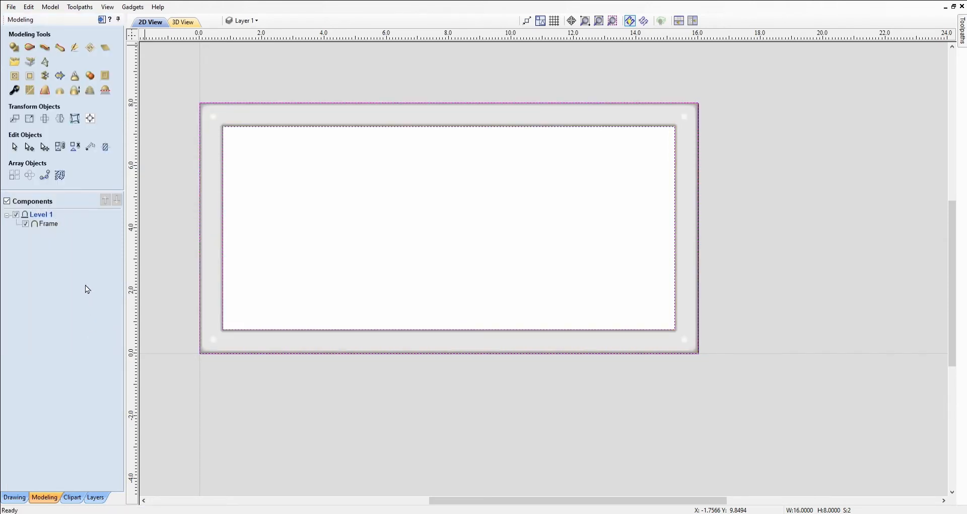
pyautogui.click(106, 49)
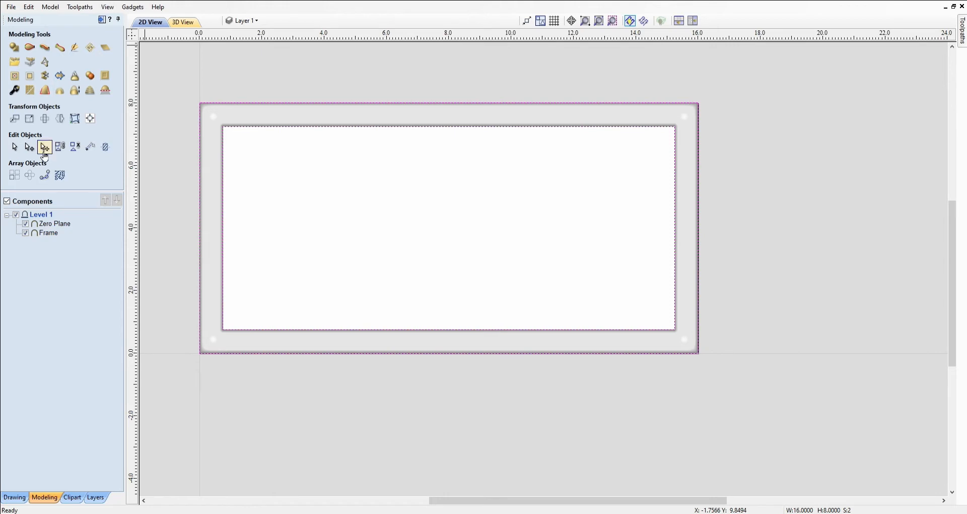
pyautogui.click(13, 499)
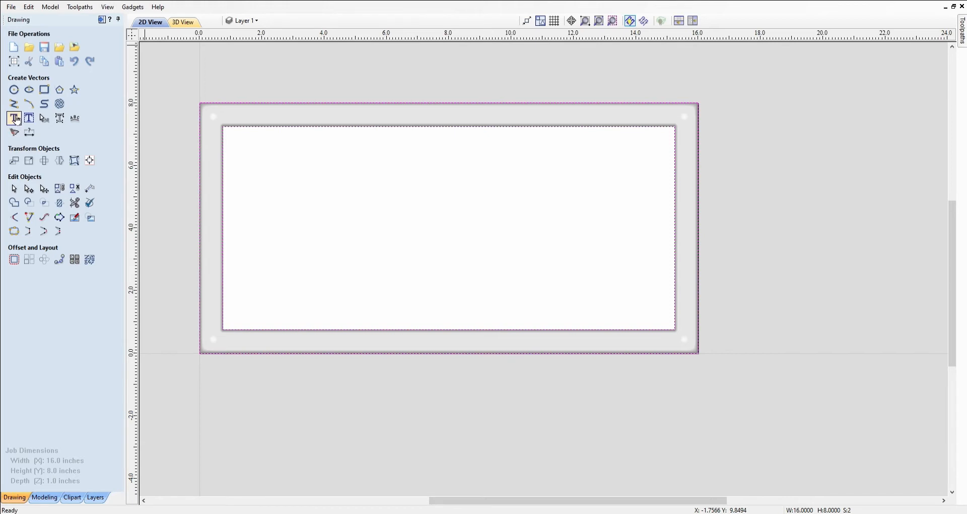
# Create the text CARTER in Times New Roman CYR at 1.0 in height
pyautogui.click(15, 119)
pyautogui.click(41, 118)
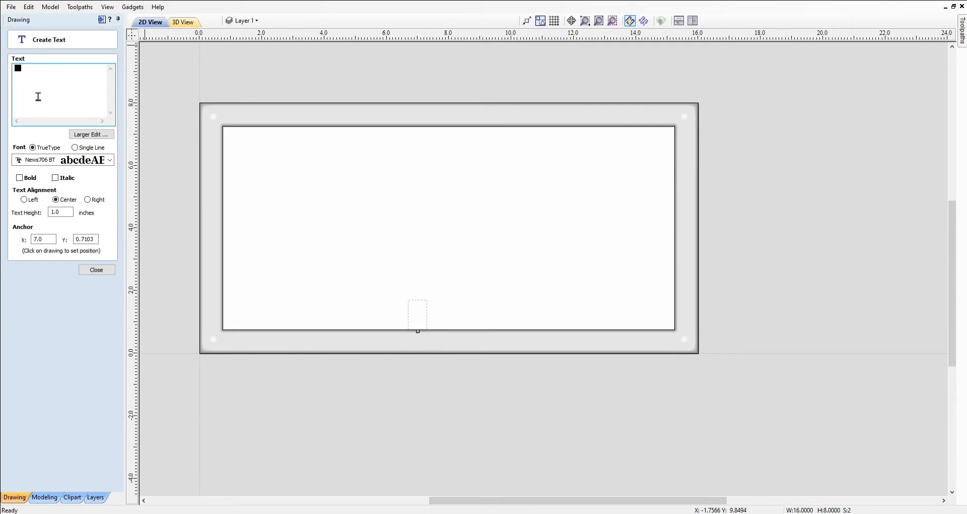
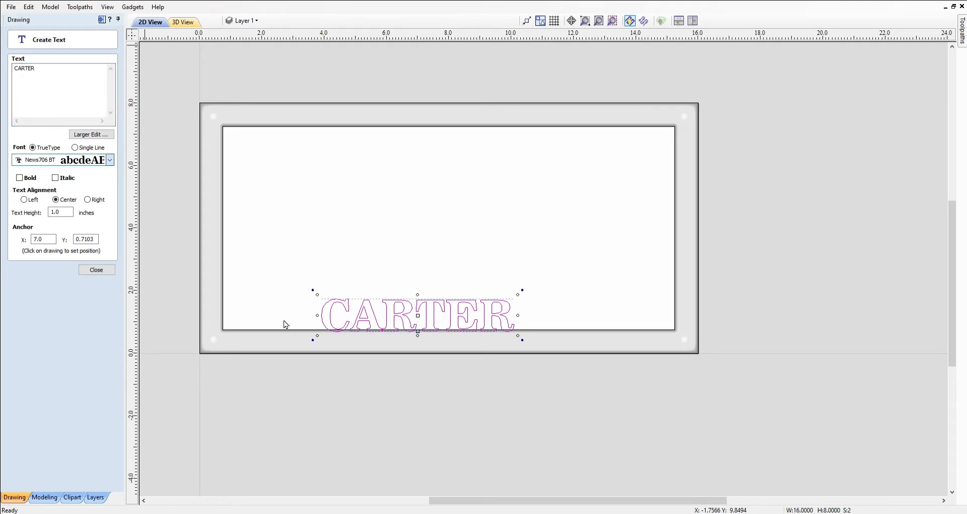
pyautogui.click(46, 250)
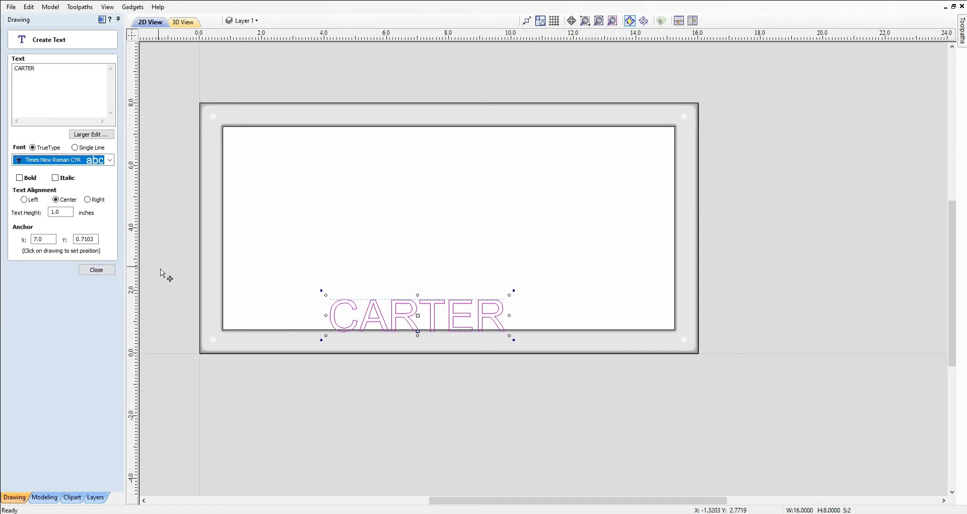
pyautogui.click(96, 271)
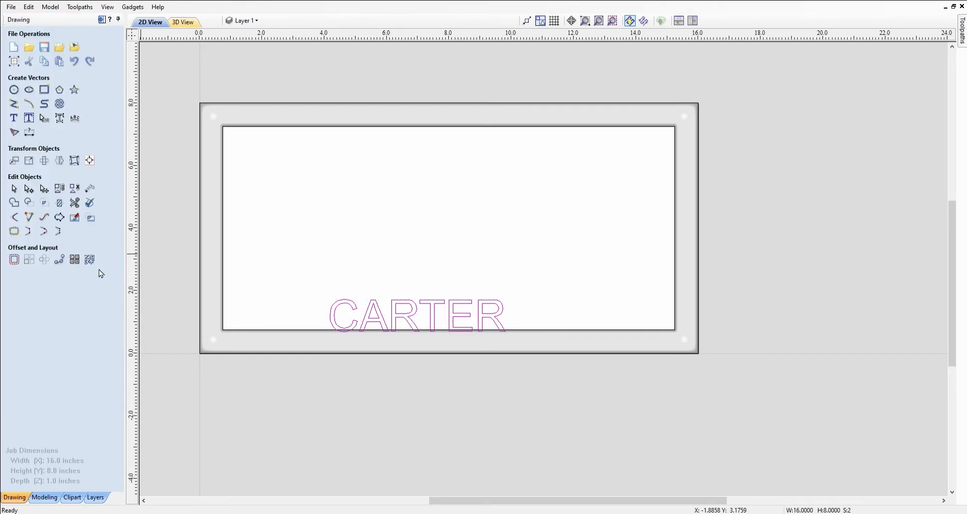
# Enlarge the CARTER text with its corner handles and centre it on the material
pyautogui.click(503, 309)
pyautogui.moveTo(517, 304); pyautogui.dragTo(506, 273)
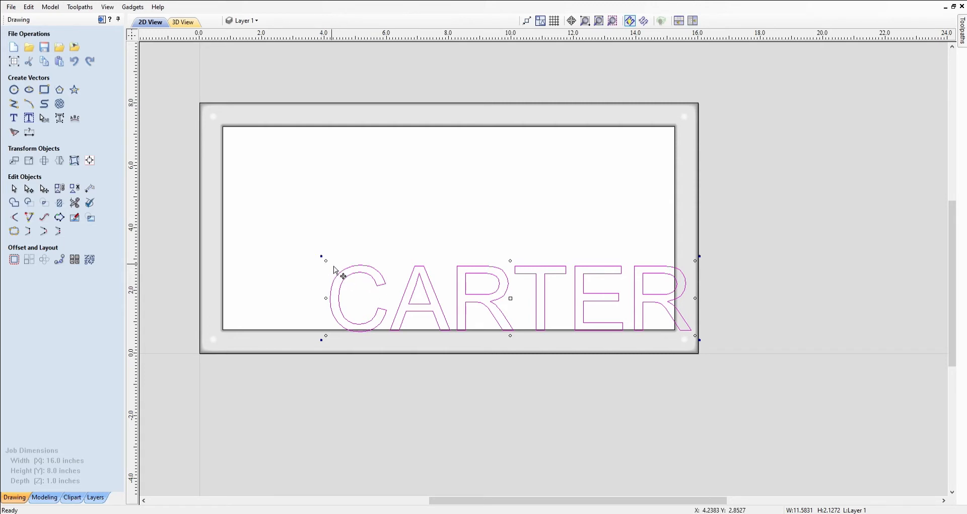
pyautogui.moveTo(333, 270); pyautogui.dragTo(318, 257)
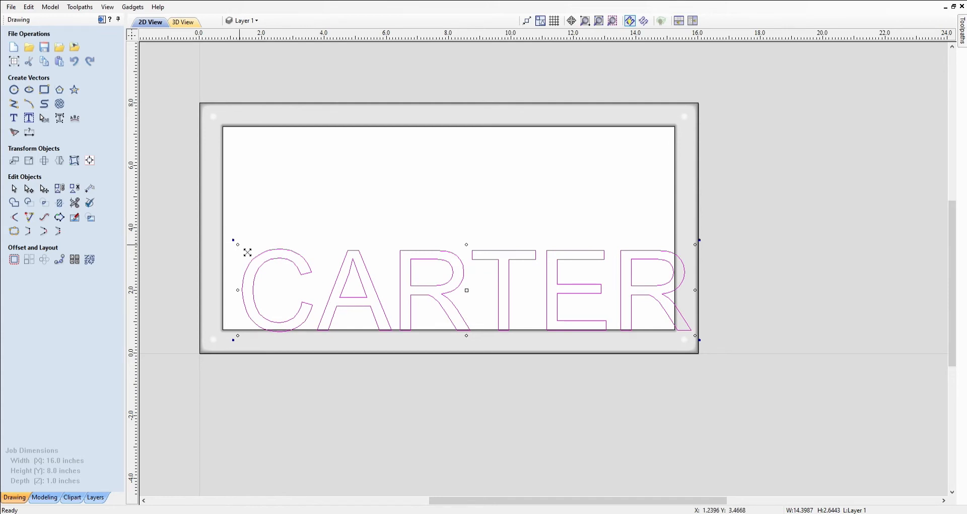
pyautogui.moveTo(248, 252); pyautogui.dragTo(255, 258)
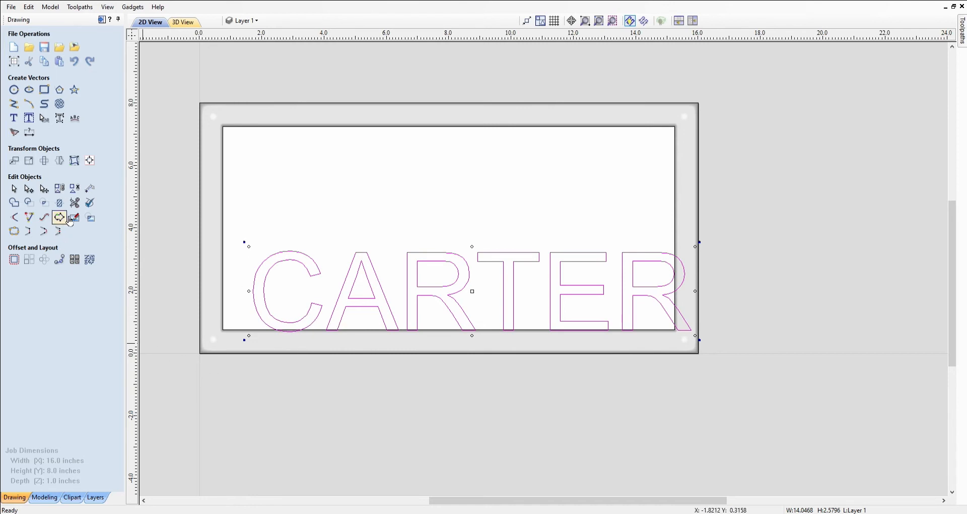
pyautogui.click(89, 160)
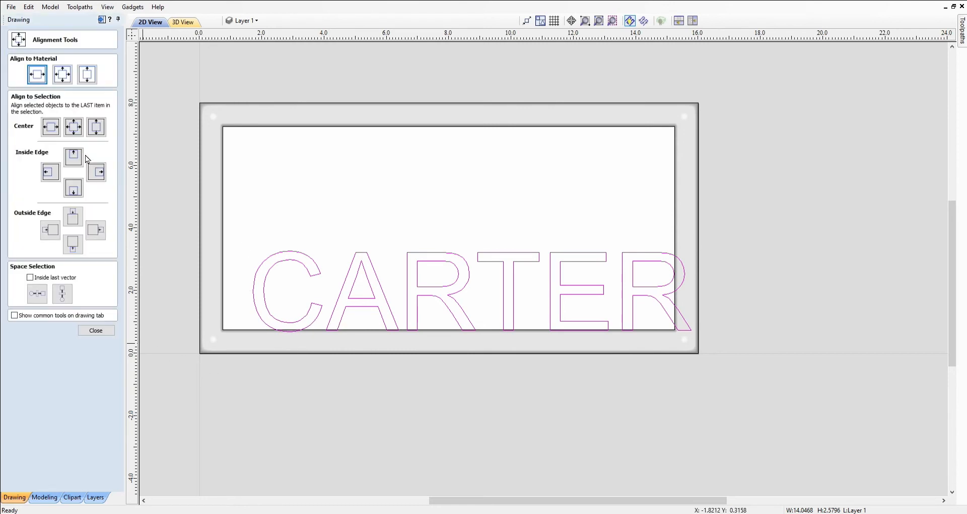
pyautogui.click(62, 75)
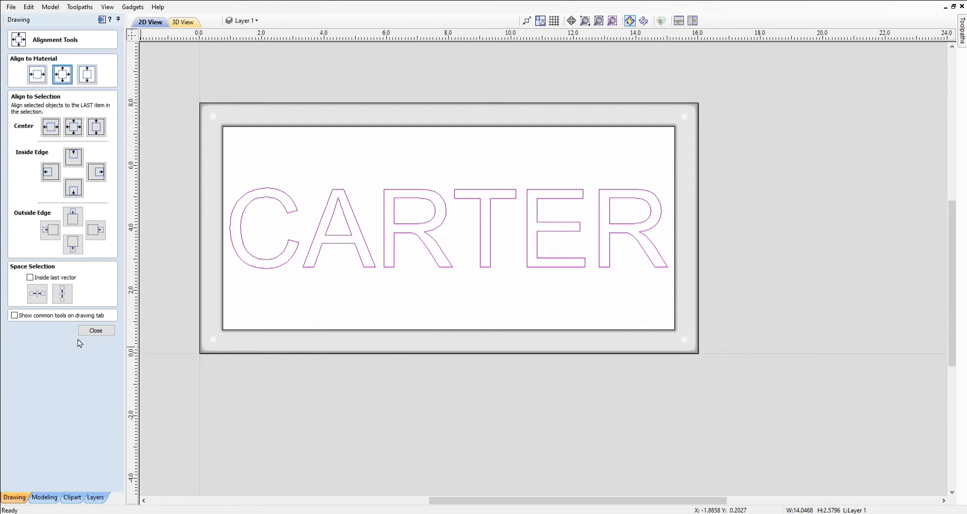
pyautogui.click(96, 331)
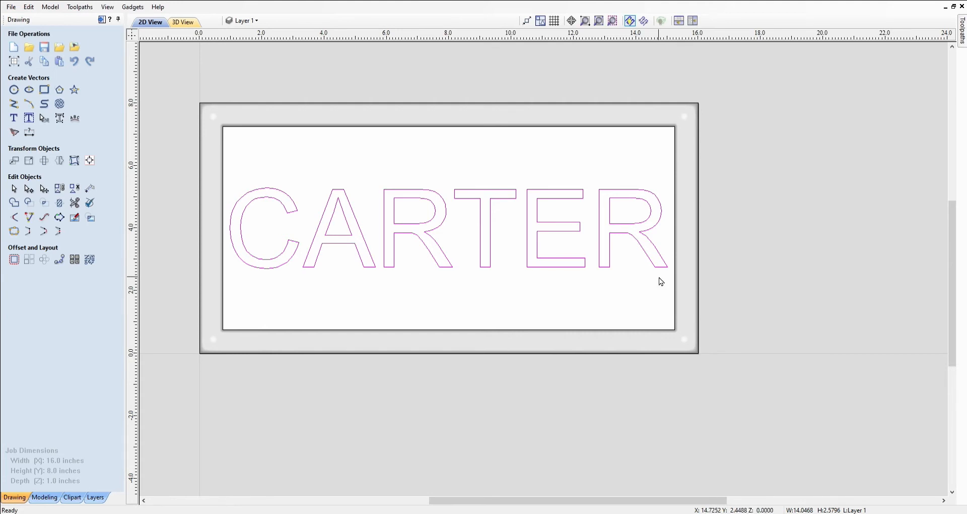
# Shrink CARTER slightly to about 13 × 2.4 in and re-centre it both ways
pyautogui.click(666, 270)
pyautogui.moveTo(236, 280); pyautogui.dragTo(247, 269)
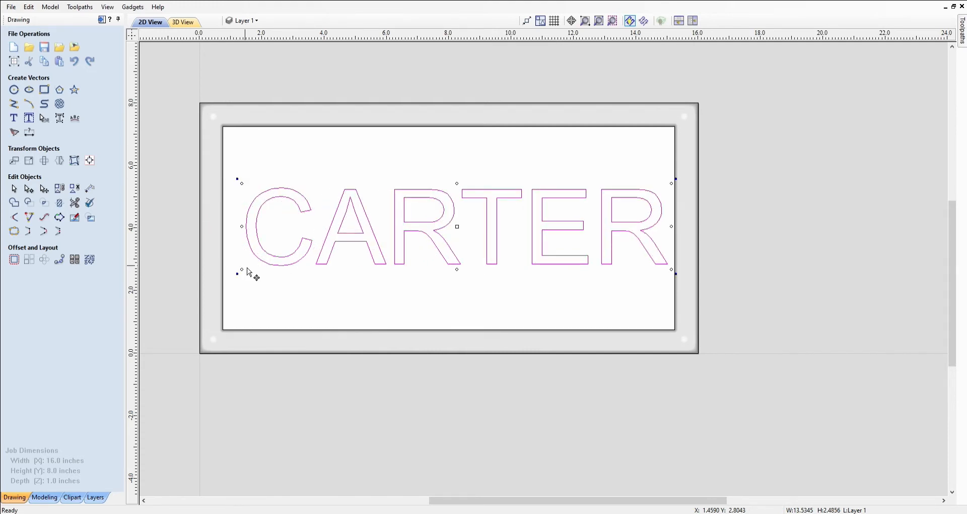
pyautogui.moveTo(250, 274); pyautogui.dragTo(250, 266)
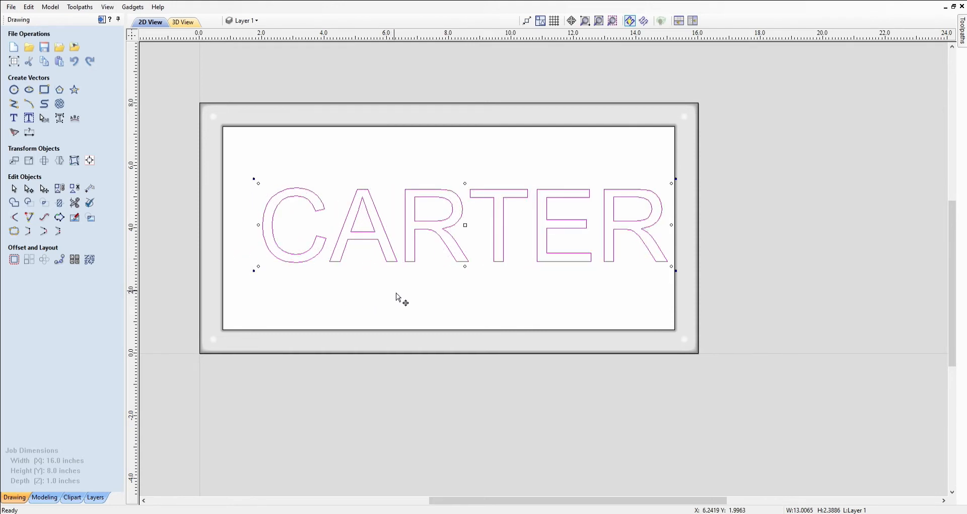
pyautogui.click(90, 160)
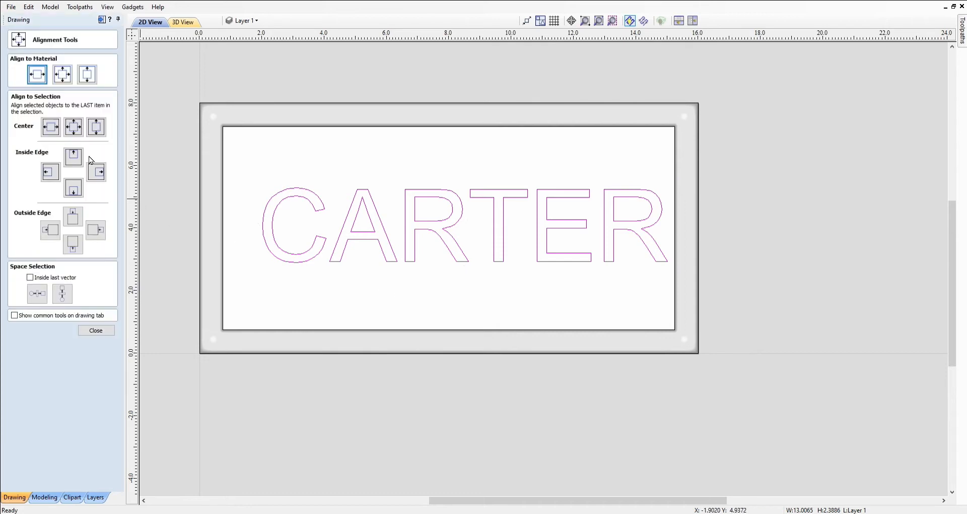
pyautogui.click(64, 76)
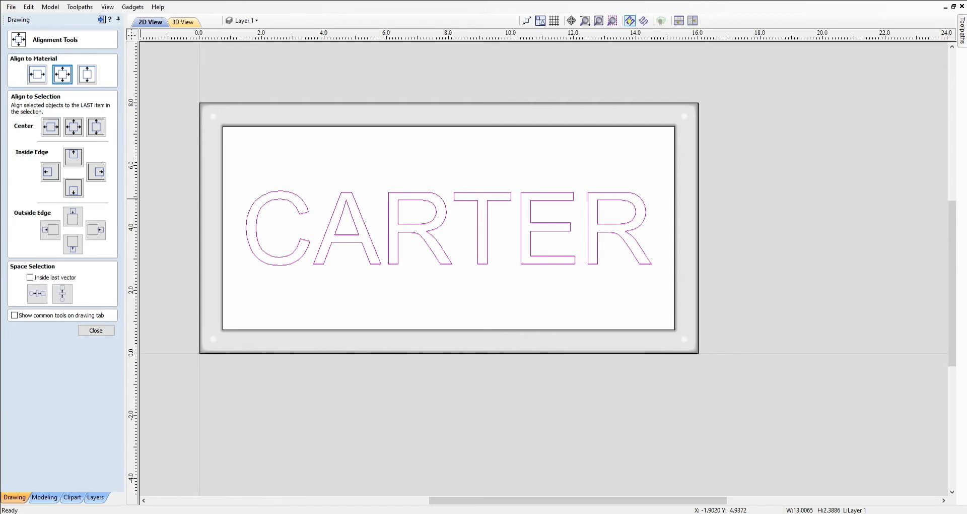
pyautogui.click(95, 331)
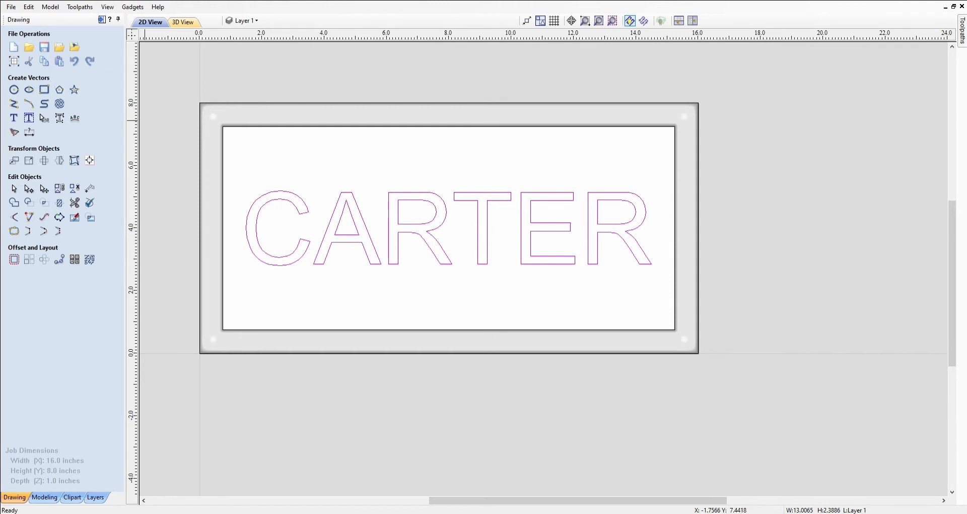
# Open the Create Shape settings for the selected CARTER lettering in the modelling tools
pyautogui.click(46, 498)
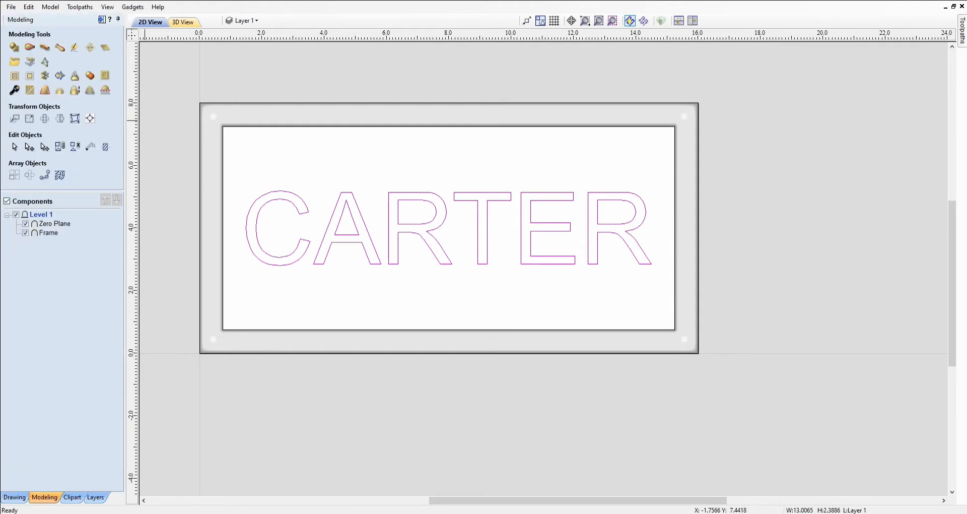
pyautogui.click(16, 47)
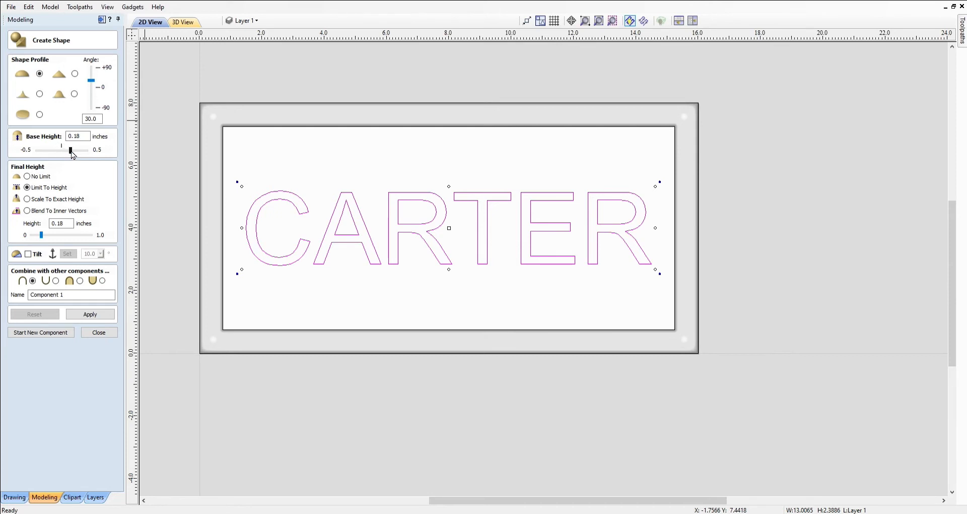
# Raise CARTER into a component named carter with 0.11 in base height and 0.12 in limit
pyautogui.moveTo(69, 150); pyautogui.dragTo(70, 150)
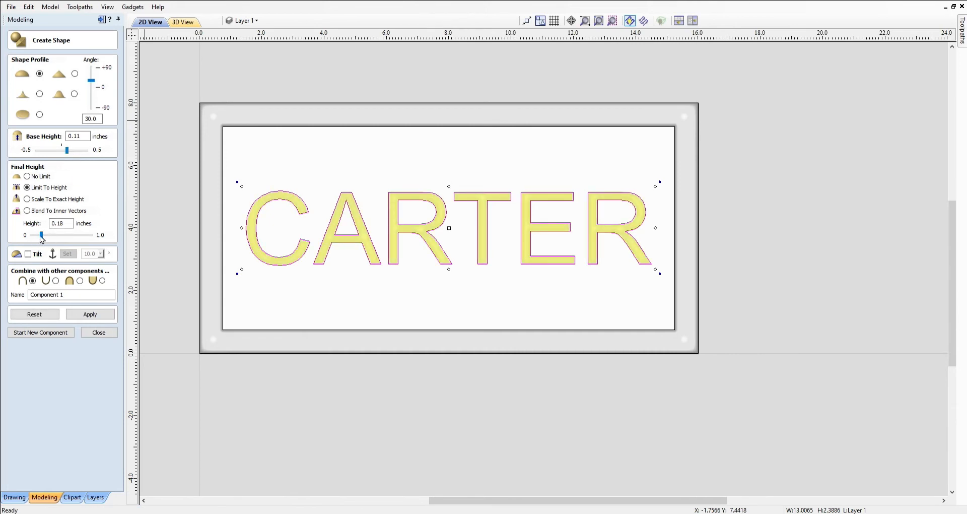
pyautogui.moveTo(42, 236); pyautogui.dragTo(42, 241)
pyautogui.click(76, 298)
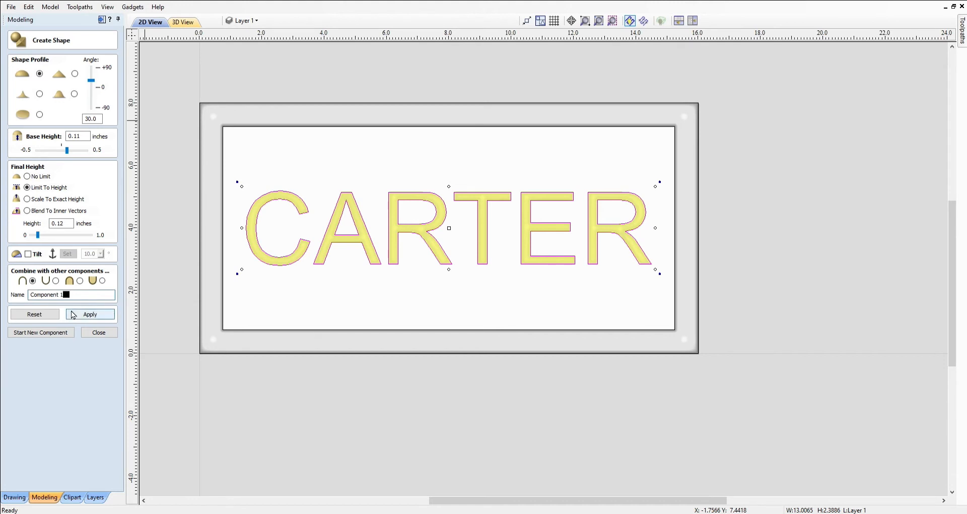
pyautogui.press('BackSpace')
pyautogui.press('BackSpace')
pyautogui.press('BackSpace')
pyautogui.press('BackSpace')
pyautogui.press('BackSpace')
pyautogui.press('BackSpace')
pyautogui.press('BackSpace')
pyautogui.press('BackSpace')
pyautogui.write('c')
pyautogui.click(90, 315)
pyautogui.click(86, 318)
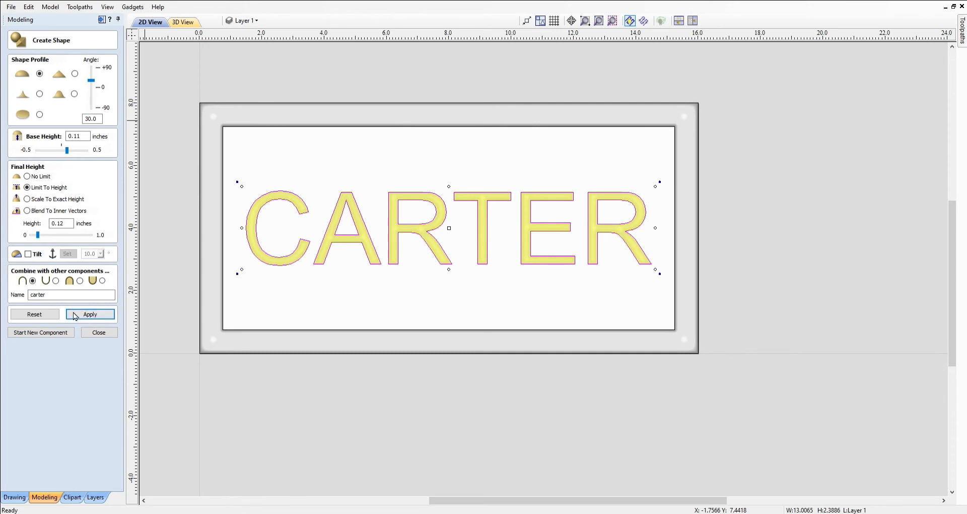
pyautogui.click(98, 333)
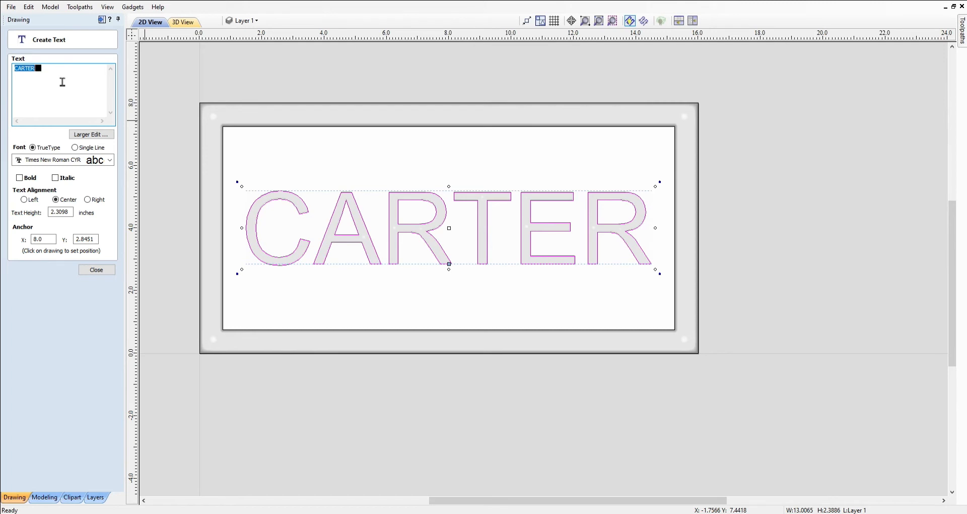
# Replace the text with the couple's first names at 1.5 in height in ArbatDi script
pyautogui.press('BackSpace')
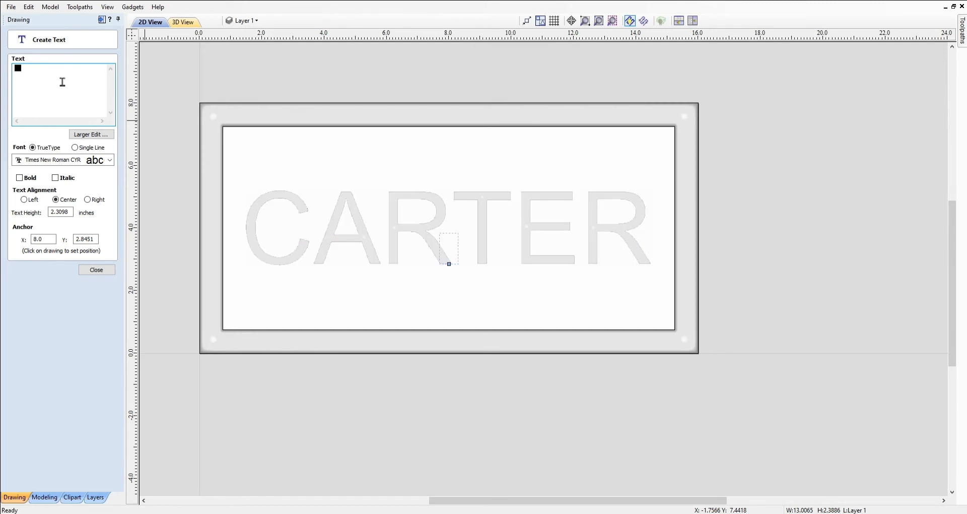
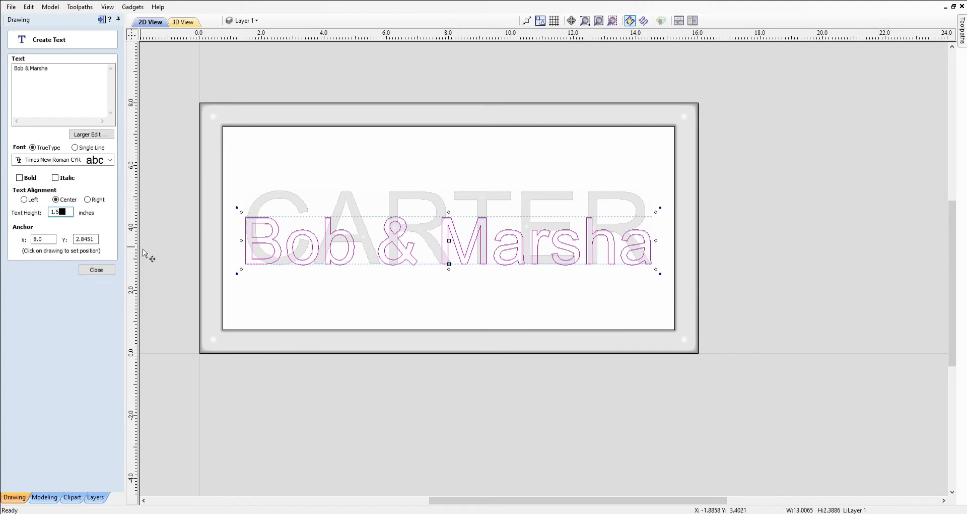
pyautogui.press('Tab')
pyautogui.click(71, 189)
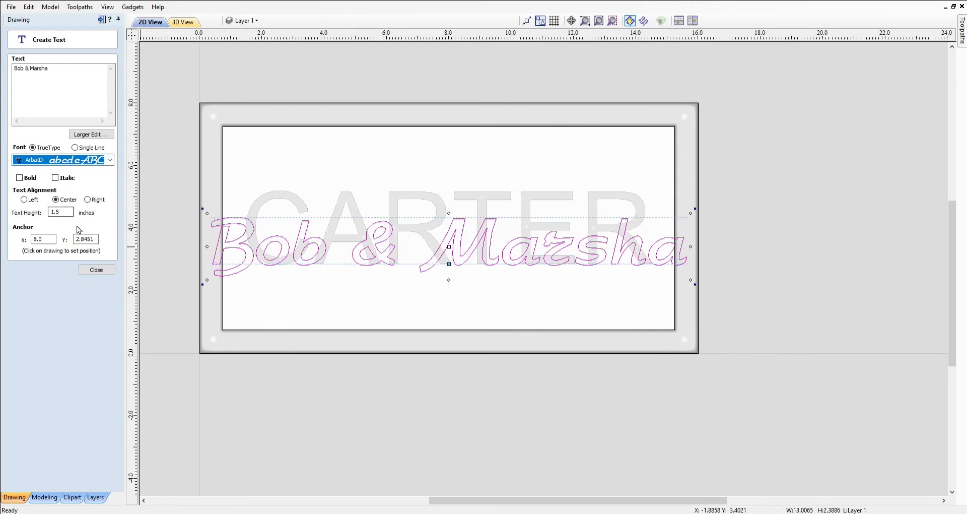
# Scale the script names text to about 10.6 in wide and position it over CARTER
pyautogui.click(97, 271)
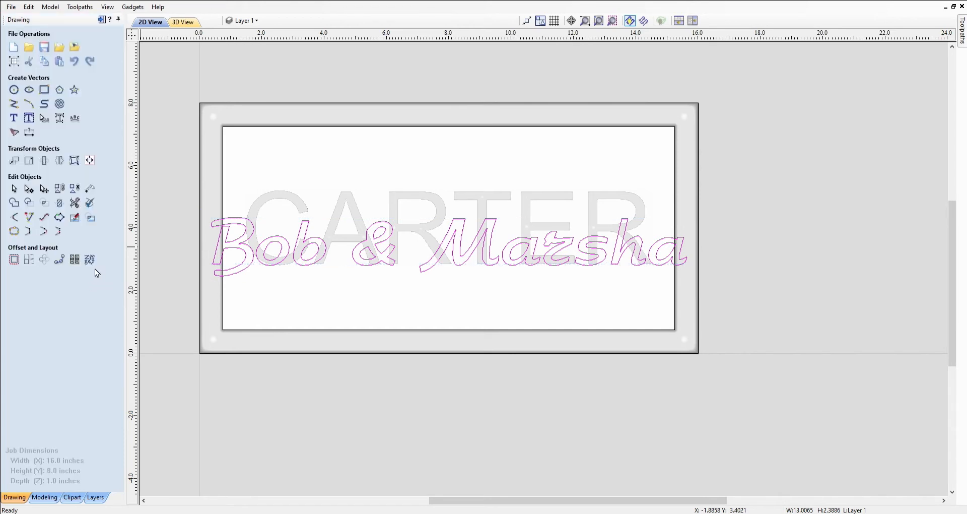
pyautogui.moveTo(203, 282); pyautogui.dragTo(312, 270)
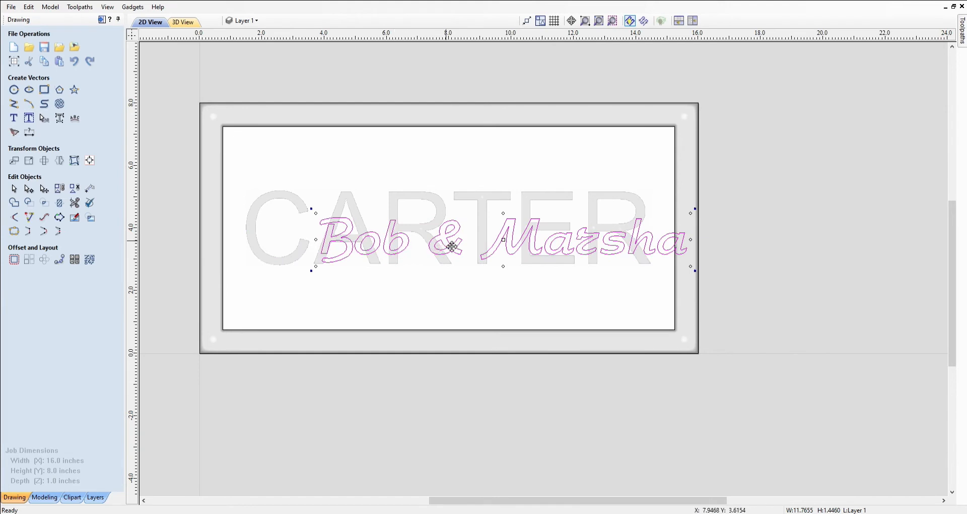
pyautogui.moveTo(453, 247); pyautogui.dragTo(403, 234)
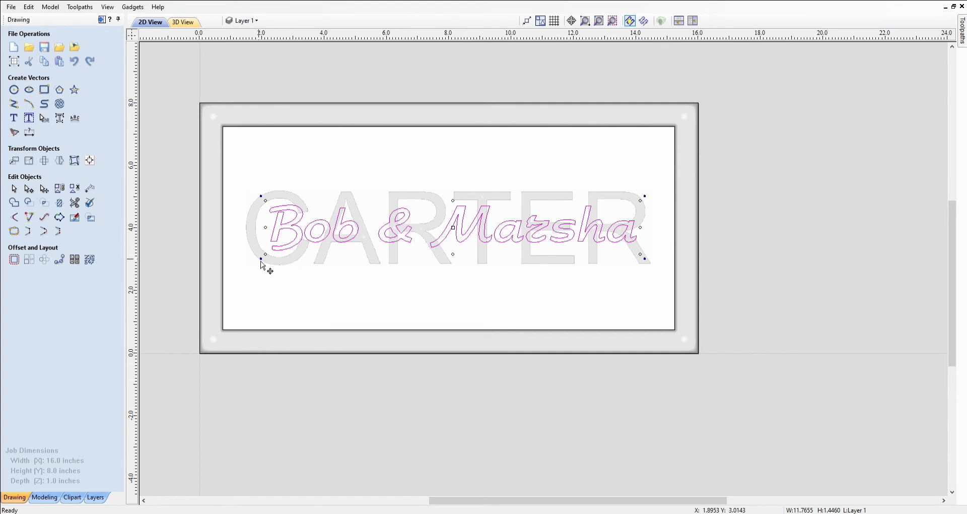
pyautogui.moveTo(274, 263); pyautogui.dragTo(296, 236)
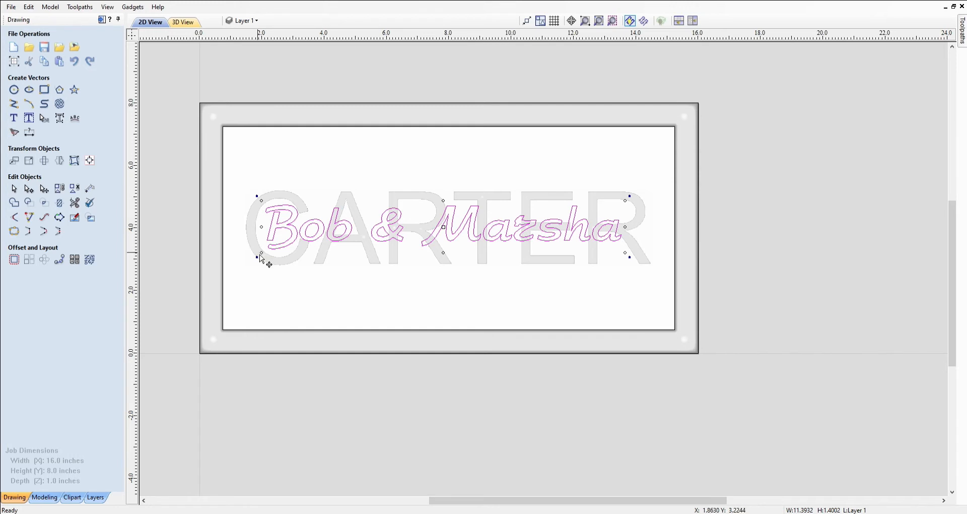
pyautogui.moveTo(271, 259)
pyautogui.mouseDown()
pyautogui.moveTo(292, 238)
pyautogui.moveTo(280, 246)
pyautogui.mouseUp()
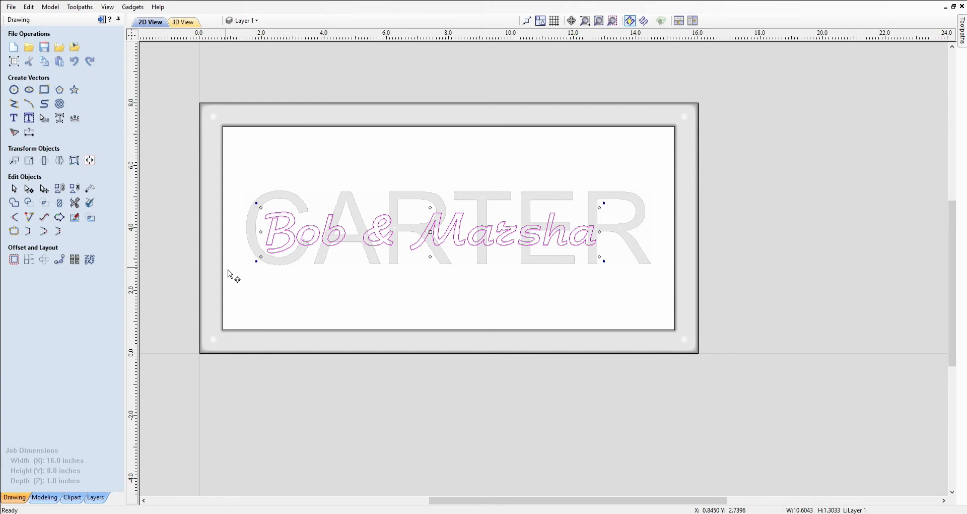
pyautogui.press('Up')
pyautogui.press('Up')
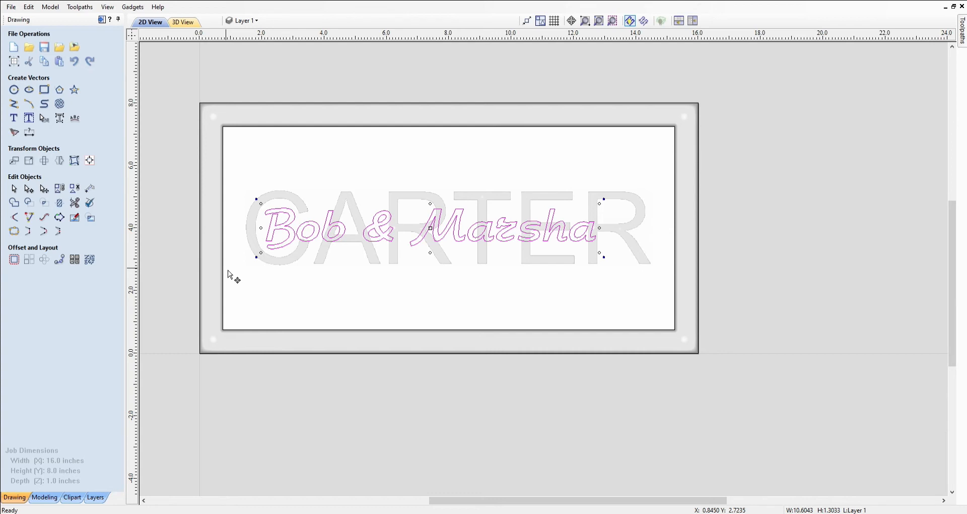
pyautogui.press('Right')
pyautogui.press('Right')
pyautogui.press('Right')
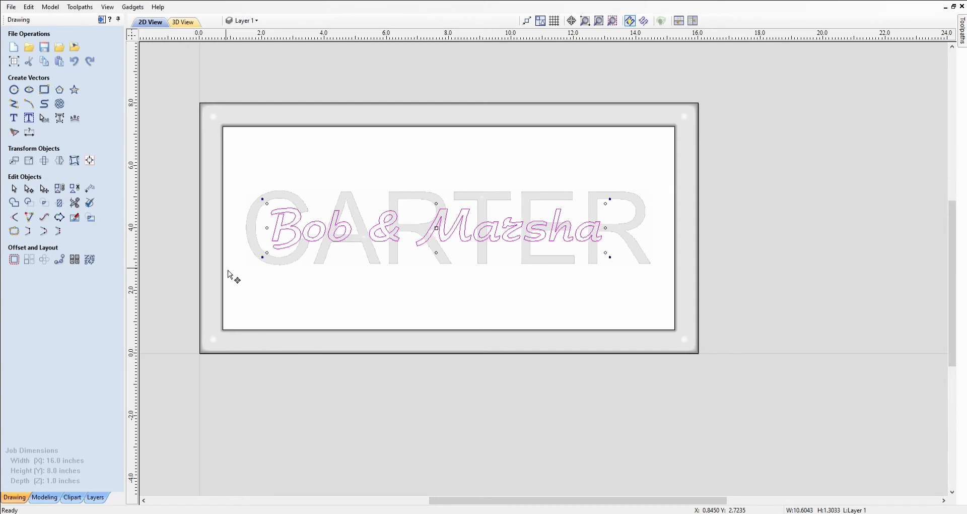
pyautogui.press('Left')
pyautogui.press('Left')
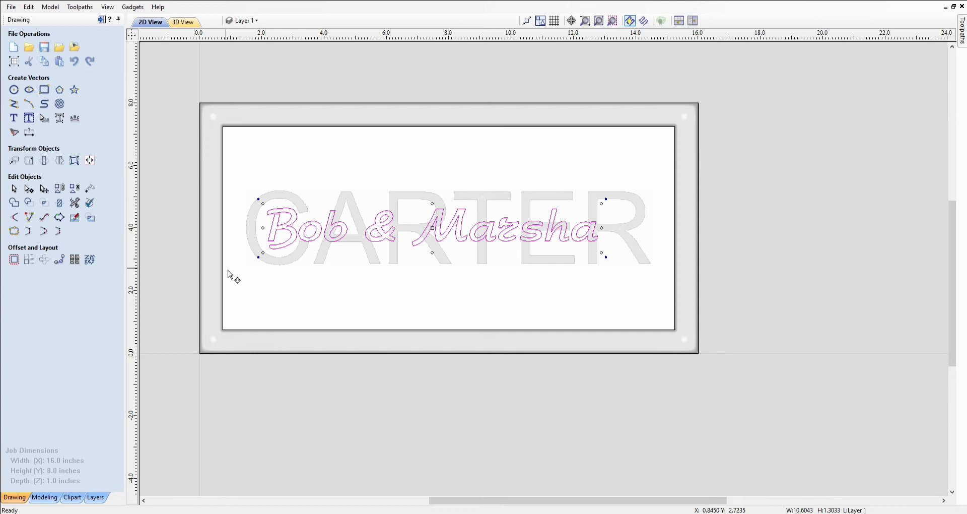
# Check placement against CARTER, reselect the script text and switch to modelling
pyautogui.click(444, 274)
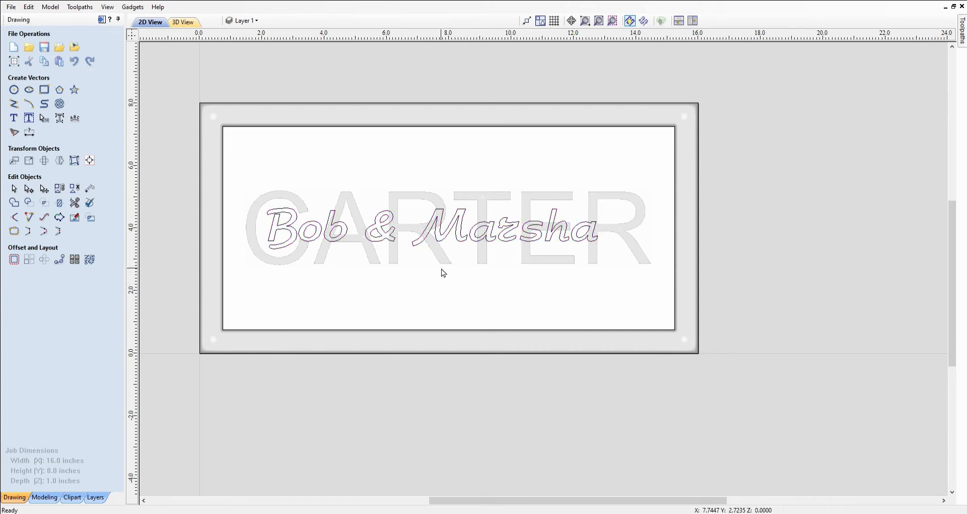
pyautogui.click(425, 199)
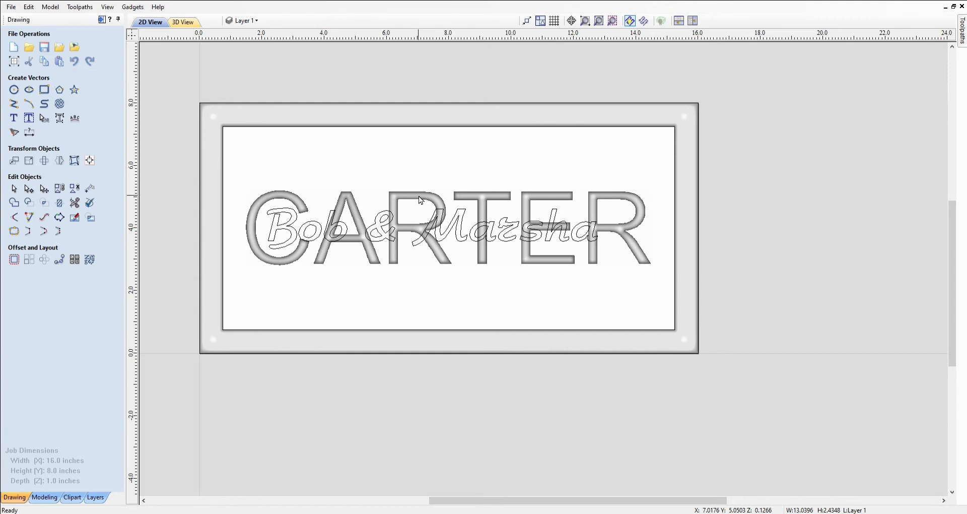
pyautogui.click(366, 196)
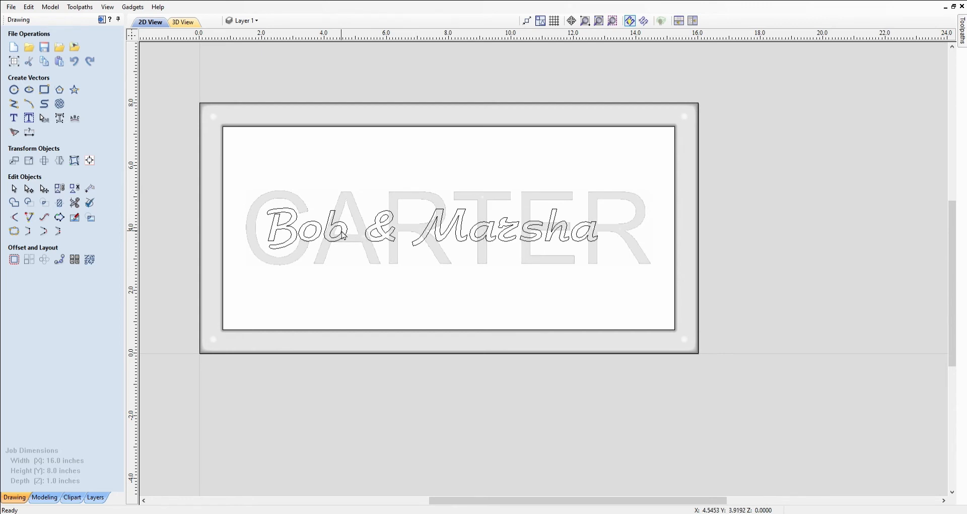
pyautogui.click(293, 228)
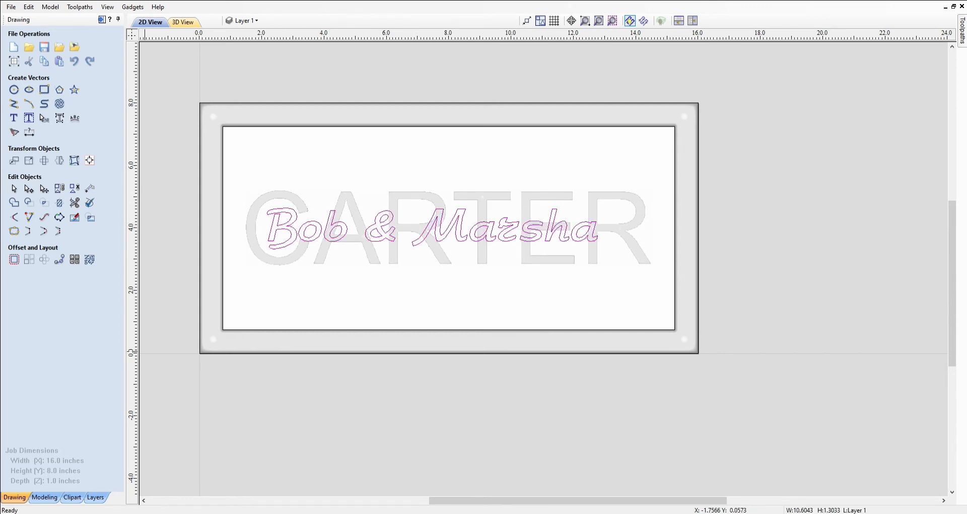
pyautogui.click(44, 497)
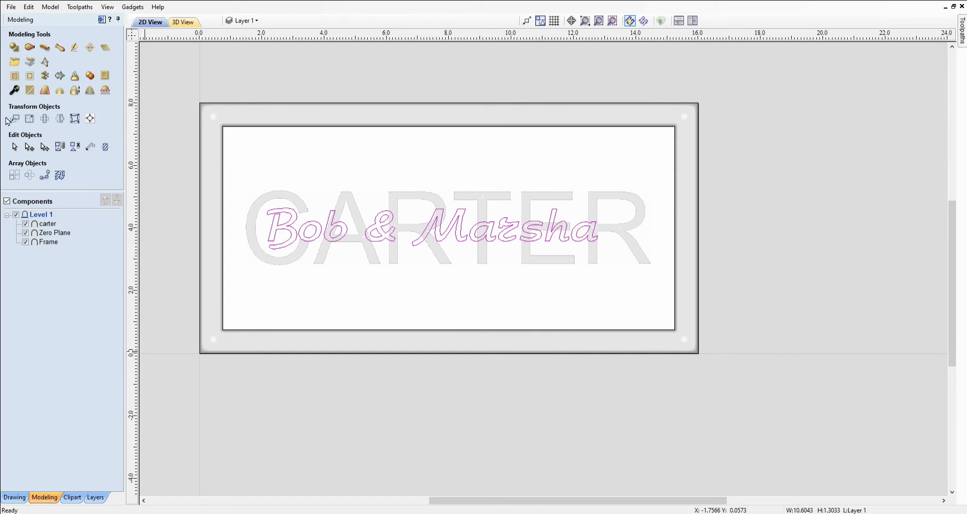
pyautogui.click(14, 48)
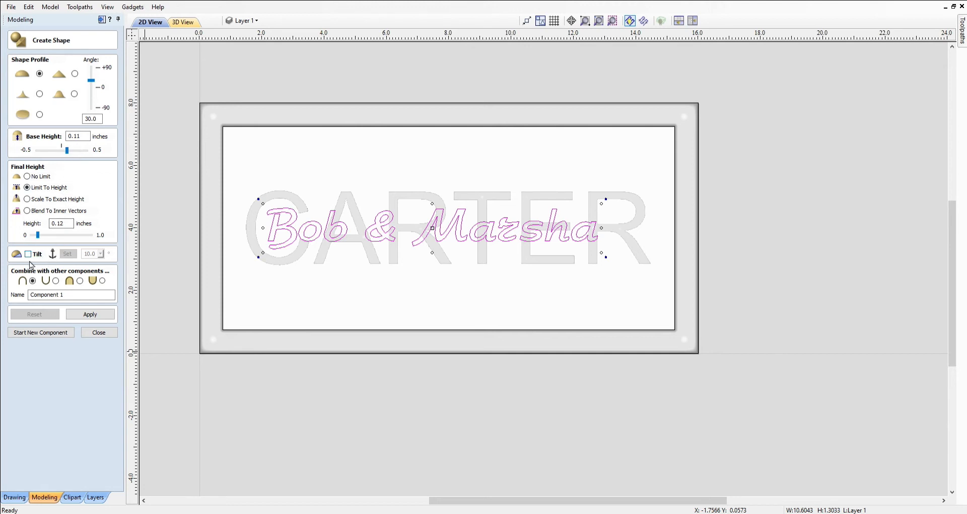
pyautogui.click(71, 297)
pyautogui.press('BackSpace')
pyautogui.press('BackSpace')
pyautogui.press('BackSpace')
pyautogui.press('BackSpace')
pyautogui.press('BackSpace')
pyautogui.press('BackSpace')
pyautogui.press('BackSpace')
pyautogui.press('BackSpace')
pyautogui.press('BackSpace')
pyautogui.press('BackSpace')
pyautogui.press('BackSpace')
pyautogui.write('Bob & Mar')
pyautogui.click(91, 315)
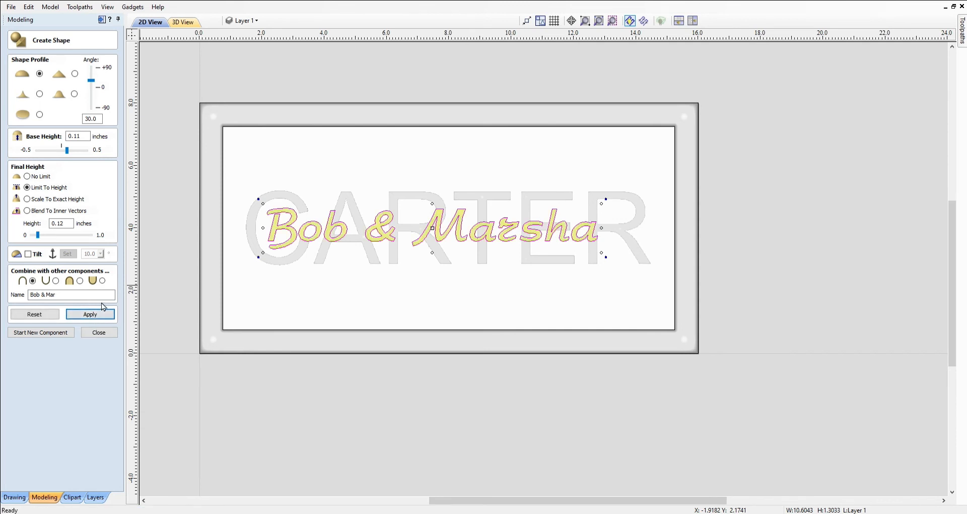
pyautogui.click(99, 334)
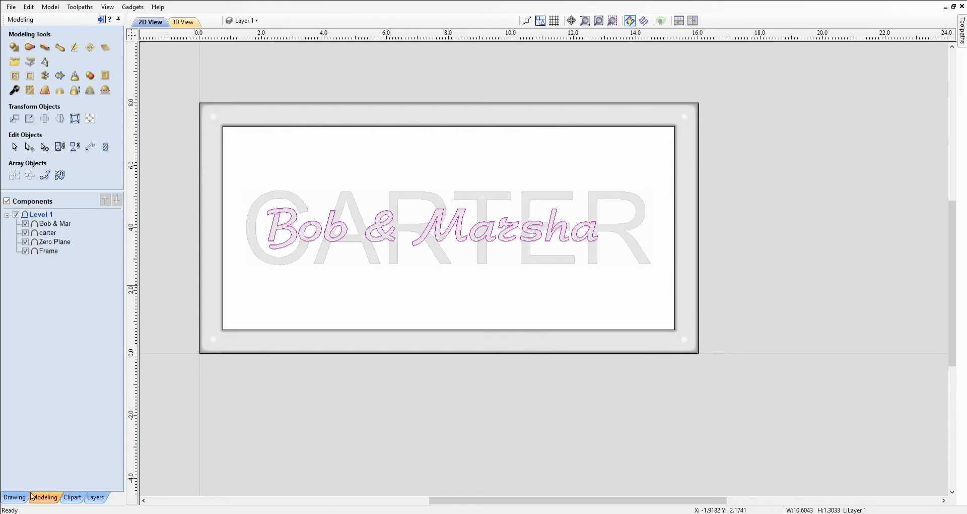
# Change the script text's wording to 'Est. Mar. 2002'
pyautogui.click(15, 498)
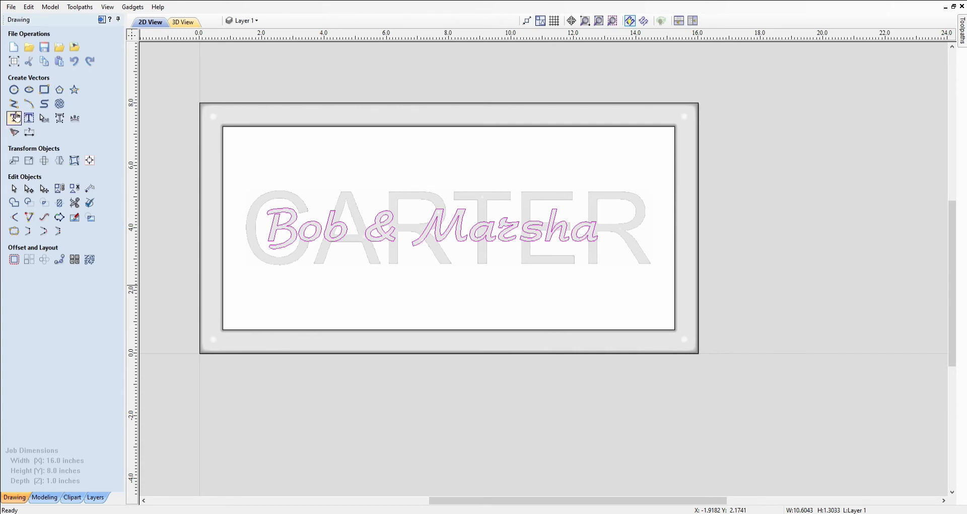
pyautogui.click(16, 116)
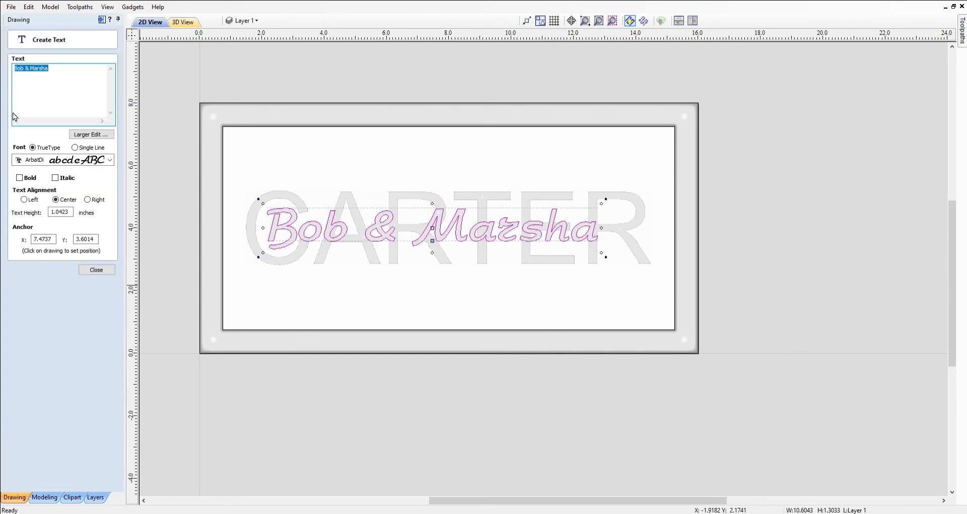
pyautogui.write('Est. Mar. 2002')
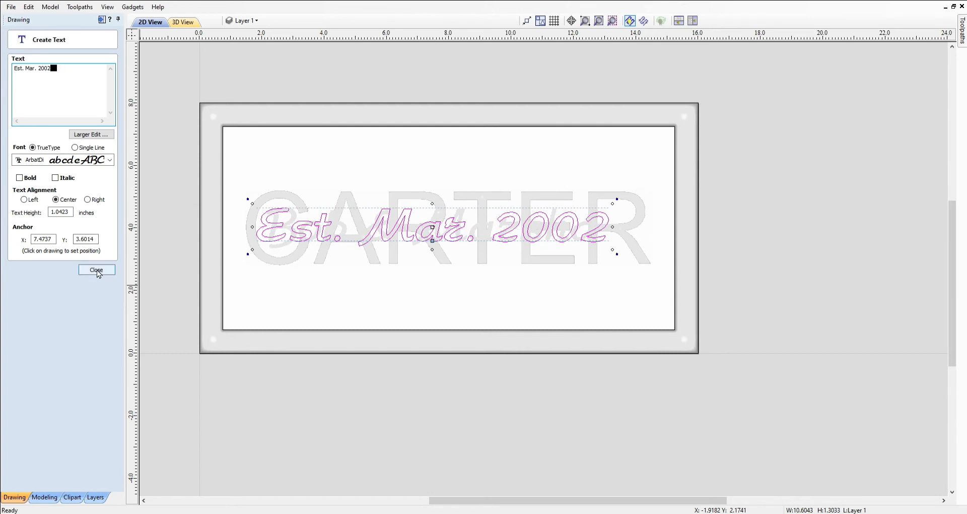
pyautogui.click(96, 270)
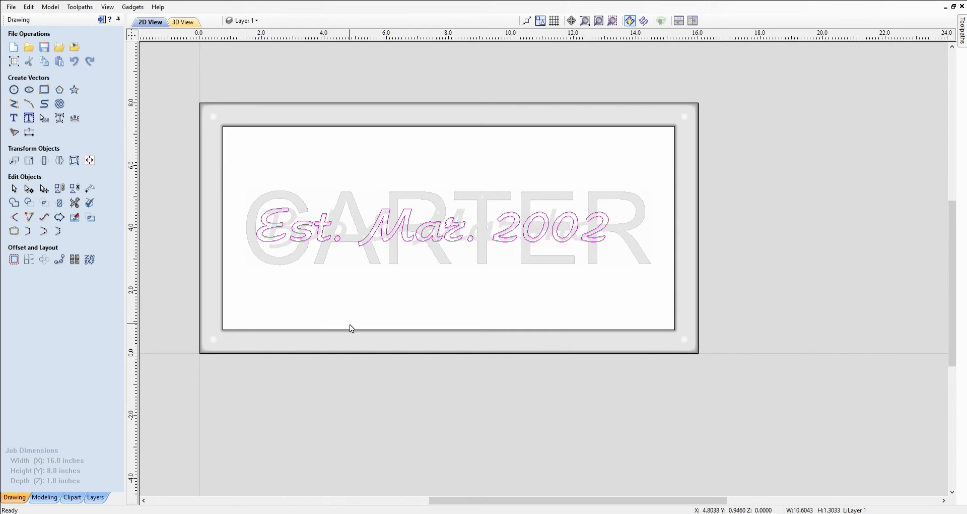
# Nudge the Est. Mar. 2002 text down below CARTER
pyautogui.press('Down')
pyautogui.press('Down')
pyautogui.press('Down')
pyautogui.press('Down')
pyautogui.press('Down')
pyautogui.press('Down')
pyautogui.press('Down')
pyautogui.press('Down')
pyautogui.press('Down')
pyautogui.press('Down')
pyautogui.press('Down')
pyautogui.press('Down')
pyautogui.press('Down')
pyautogui.press('Down')
pyautogui.press('Down')
pyautogui.press('Down')
pyautogui.press('Down')
pyautogui.press('Down')
pyautogui.press('Down')
pyautogui.press('Down')
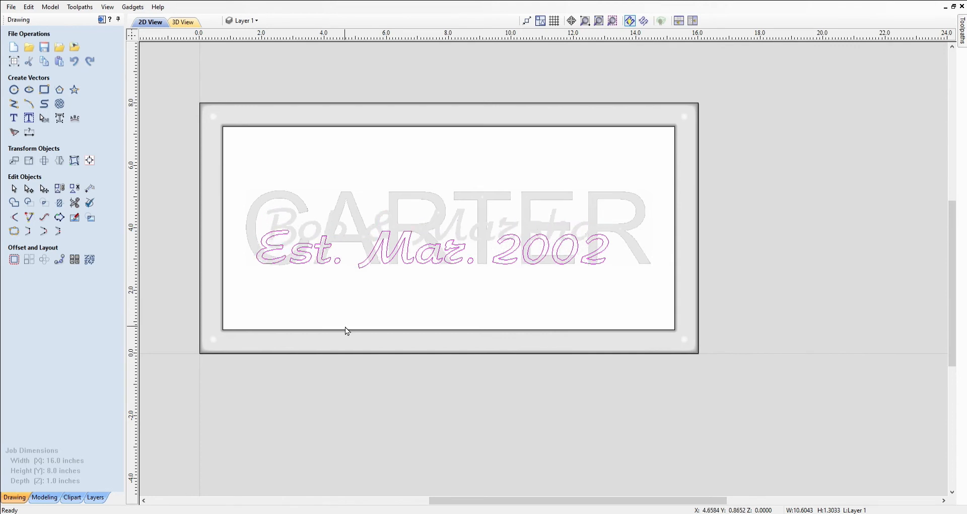
pyautogui.press('Down')
pyautogui.press('Down')
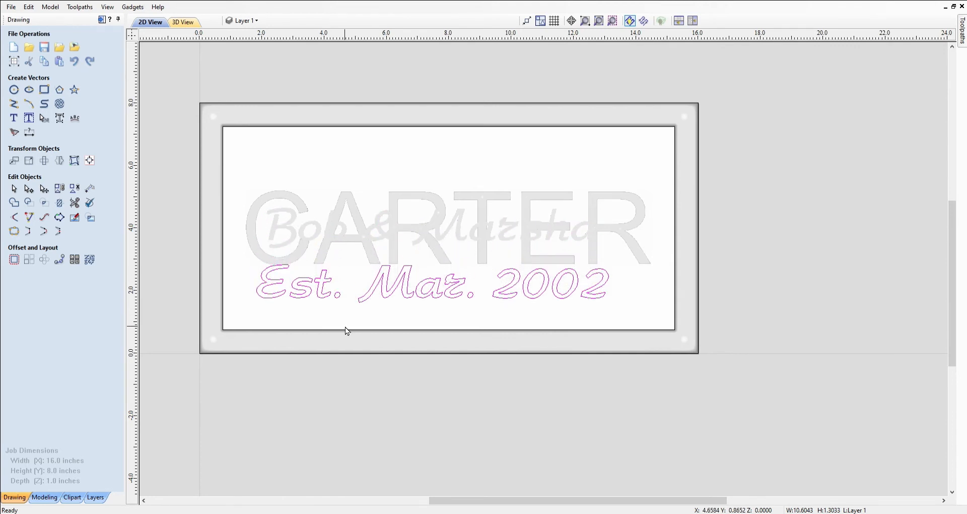
pyautogui.press('Down')
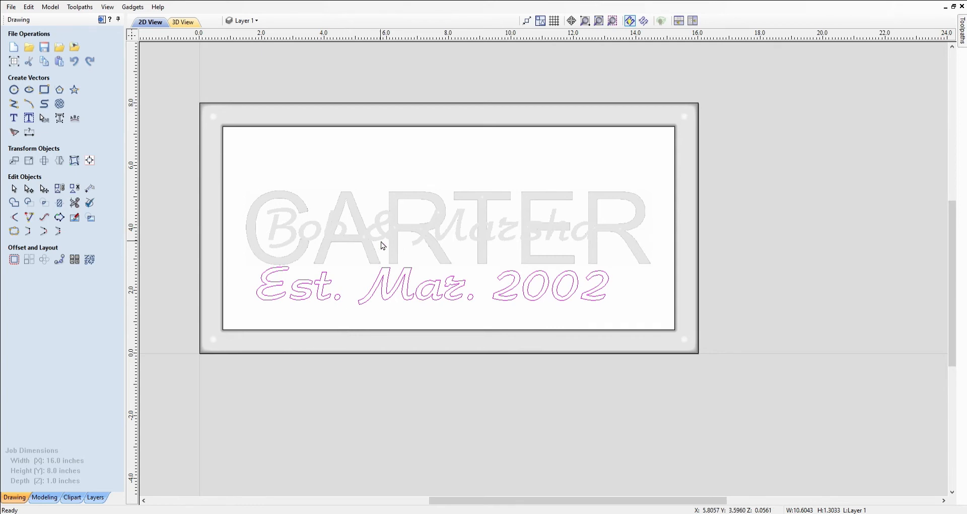
pyautogui.click(398, 214)
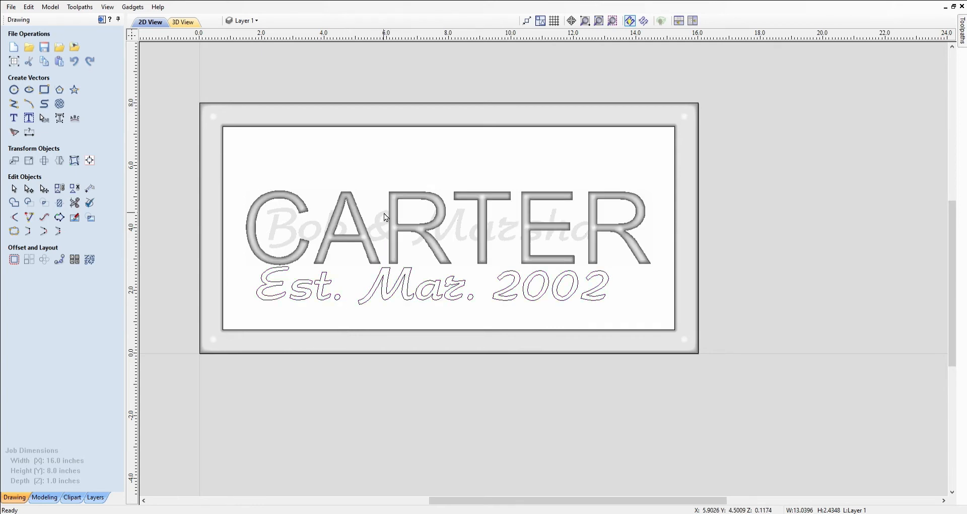
pyautogui.keyDown('shift'); pyautogui.click(276, 215); pyautogui.keyUp('shift')
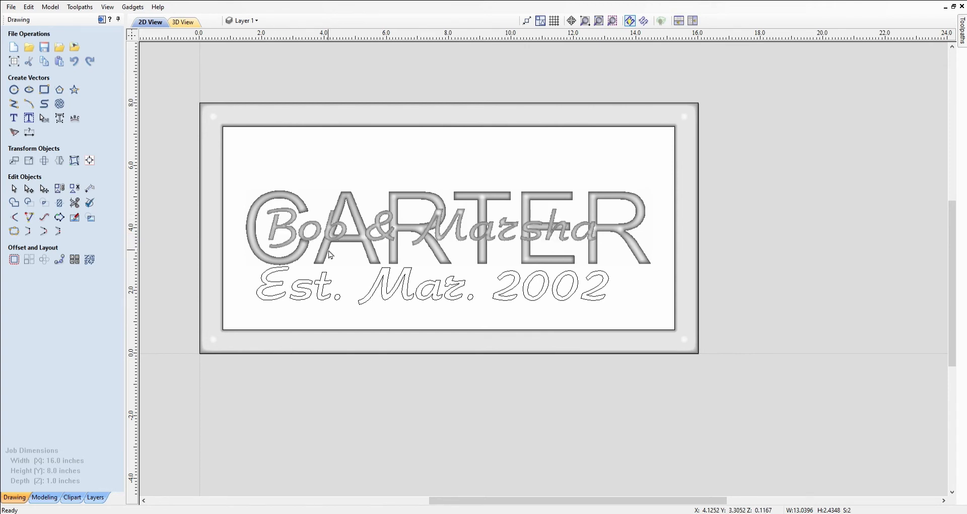
pyautogui.press('Up')
pyautogui.press('Up')
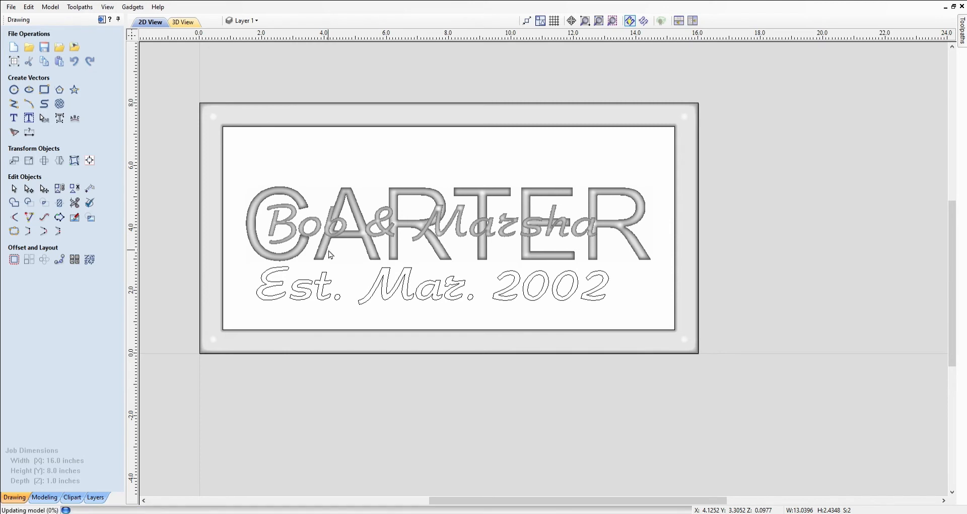
pyautogui.press('Up')
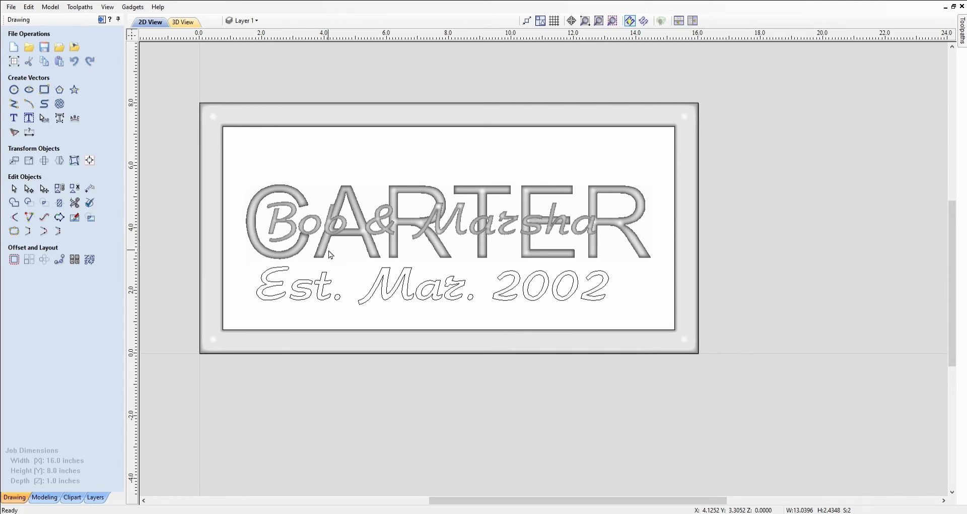
pyautogui.press('Up')
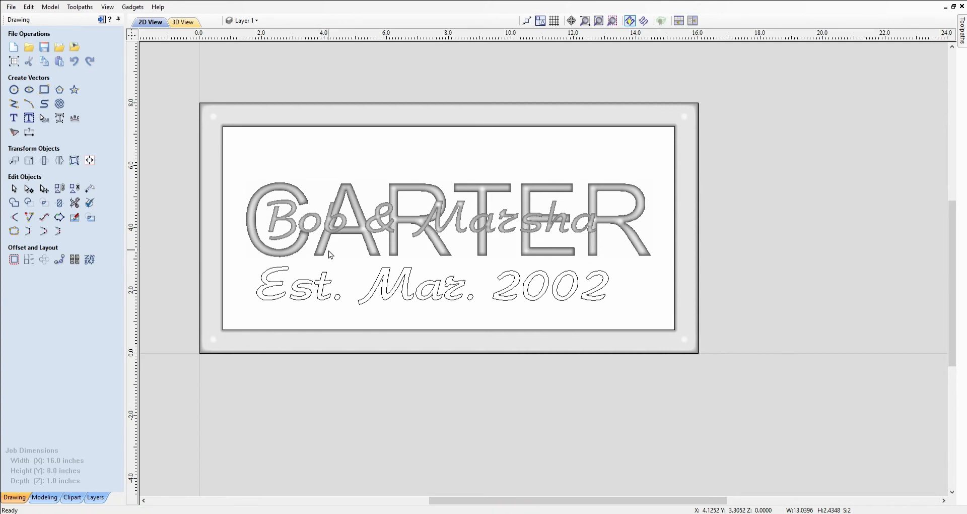
pyautogui.press('Up')
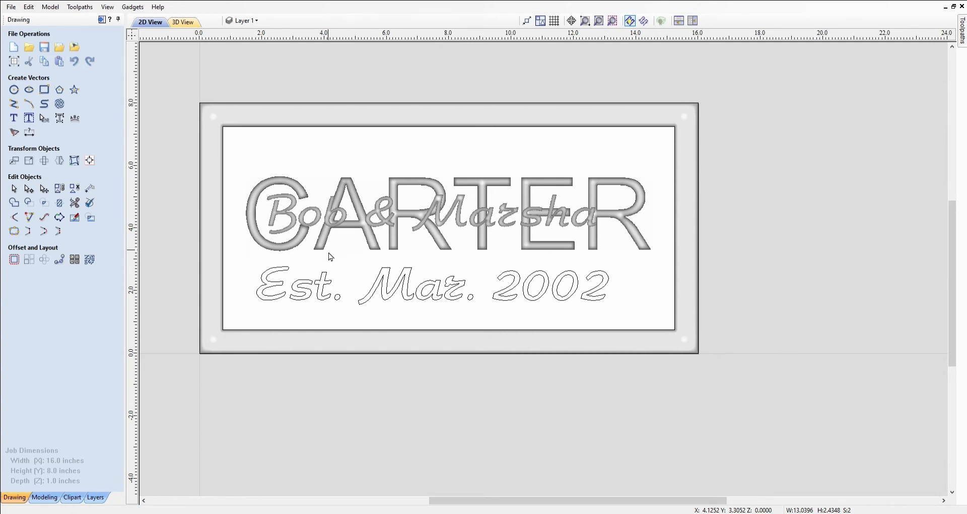
pyautogui.press('Up')
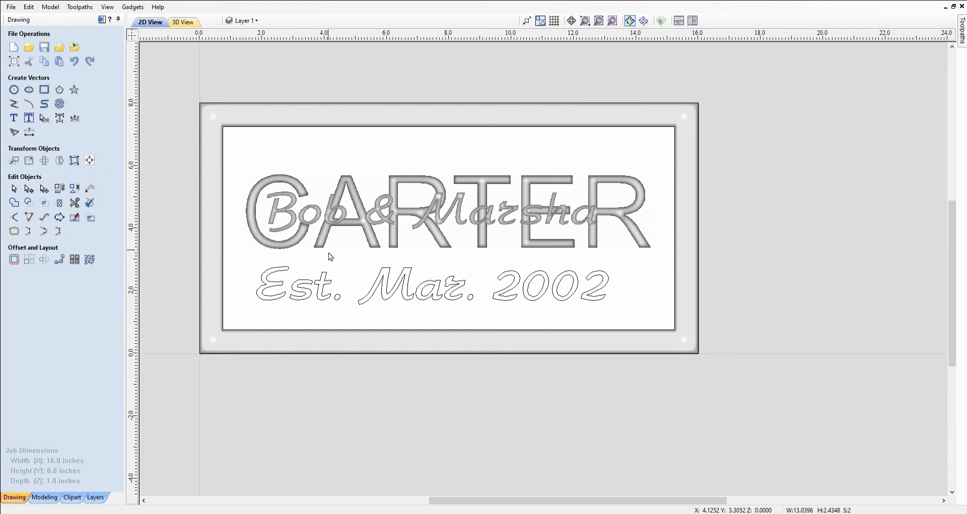
pyautogui.press('Up')
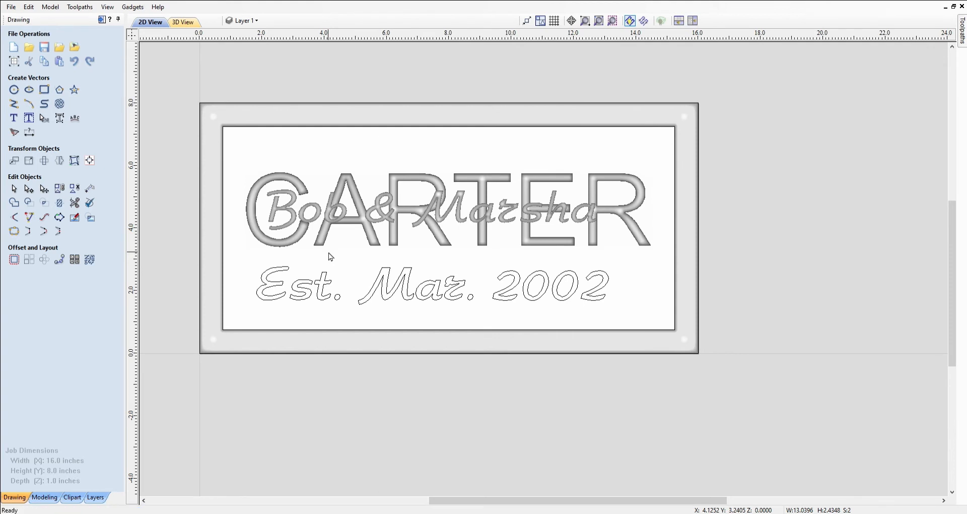
pyautogui.press('Up')
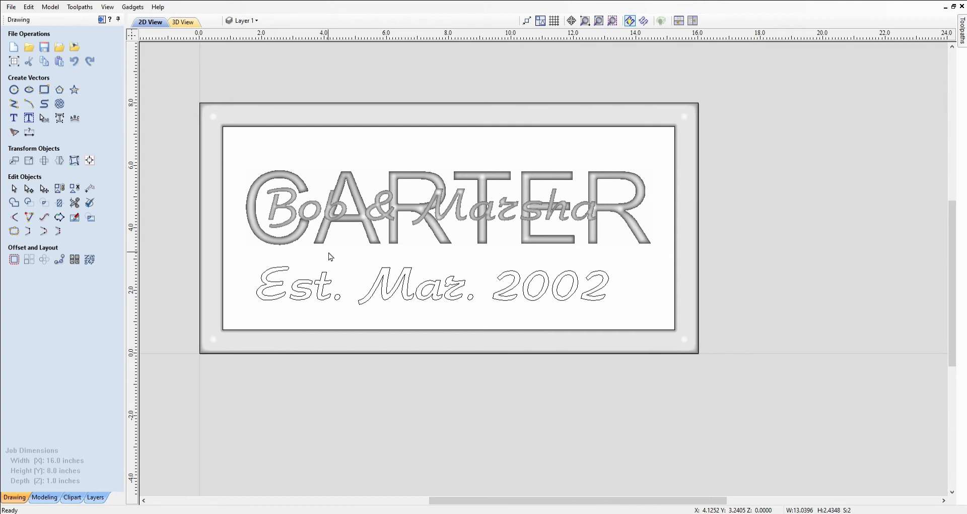
pyautogui.press('Up')
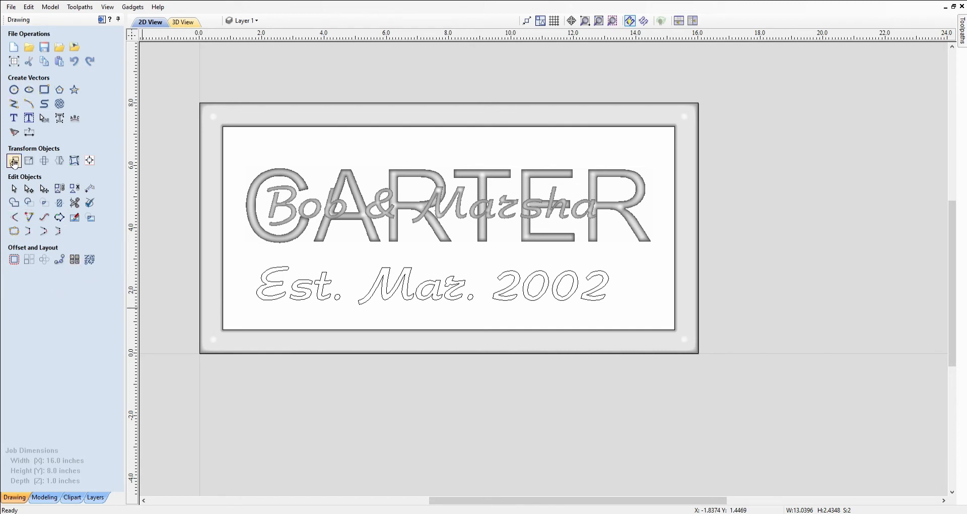
# Change the Est. Mar. 2002 text to the Times New Roman CYR font
pyautogui.click(15, 118)
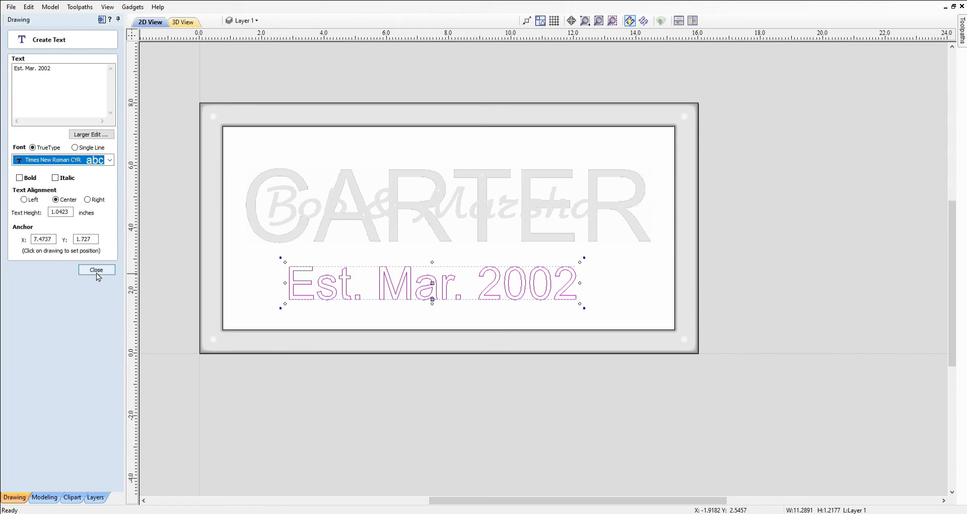
pyautogui.click(96, 270)
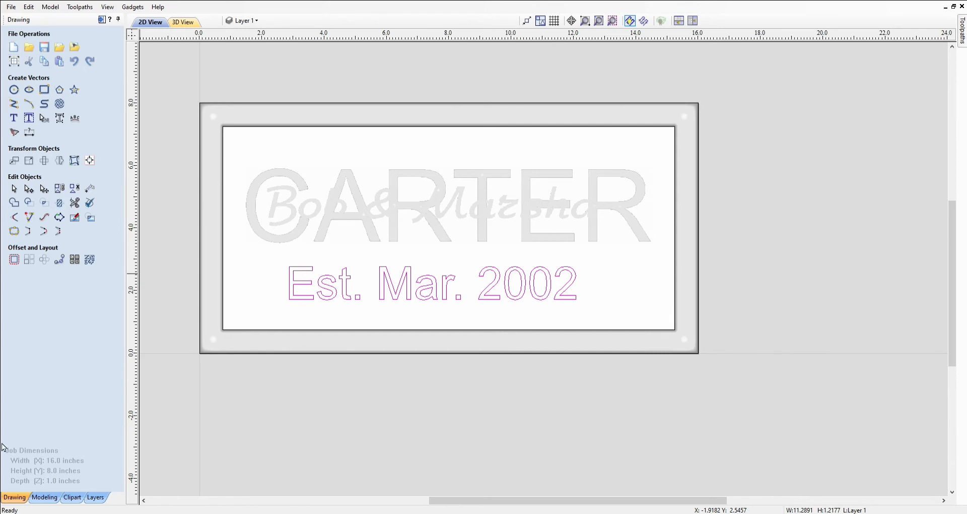
pyautogui.click(44, 497)
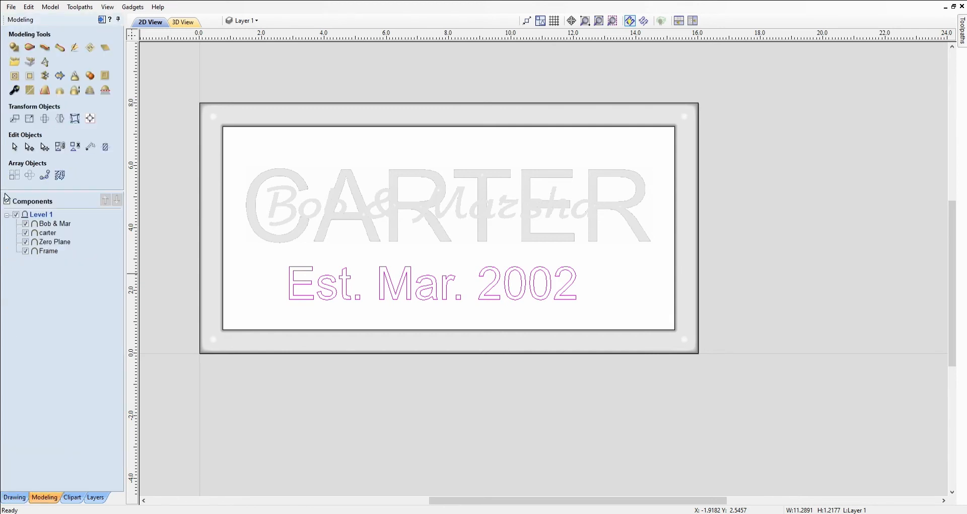
# Raise Est. Mar. 2002 into a relief component with 0.16 in base height and height limit
pyautogui.click(15, 48)
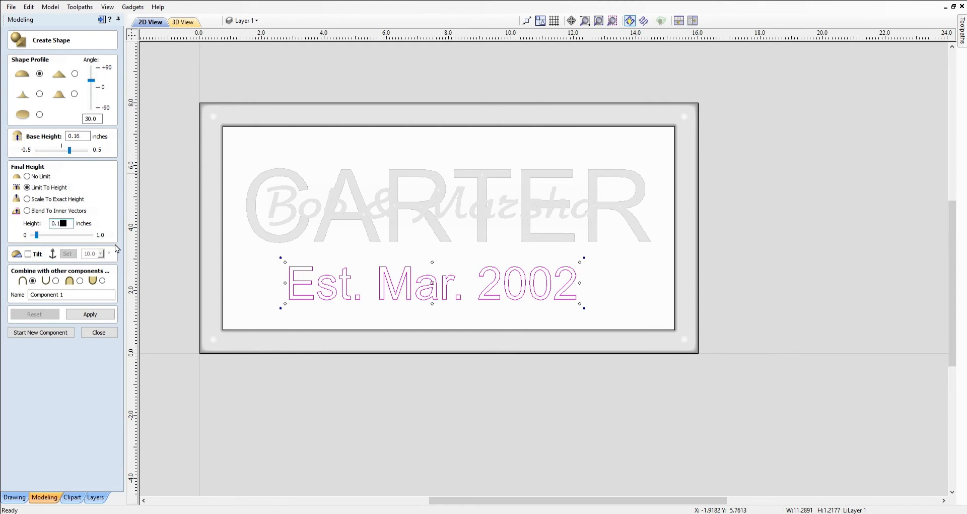
pyautogui.write('6')
pyautogui.click(87, 315)
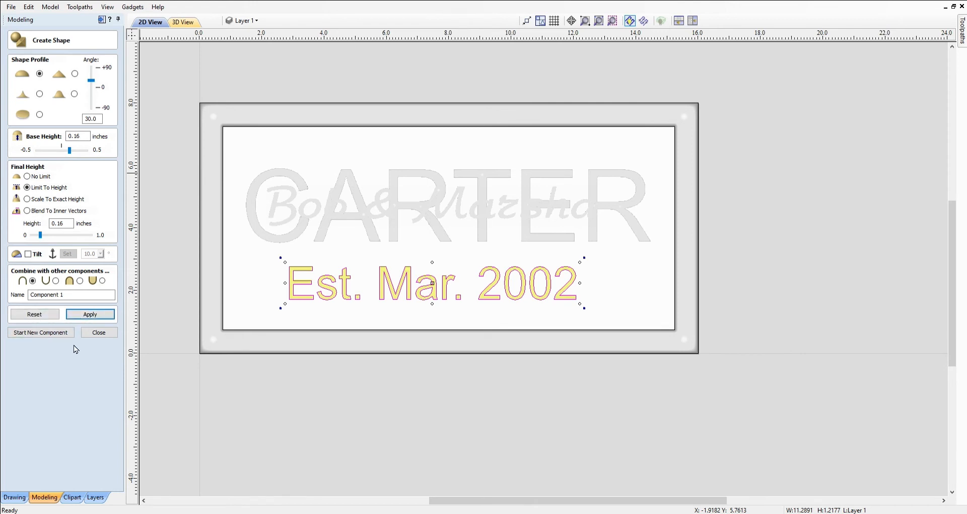
pyautogui.click(97, 333)
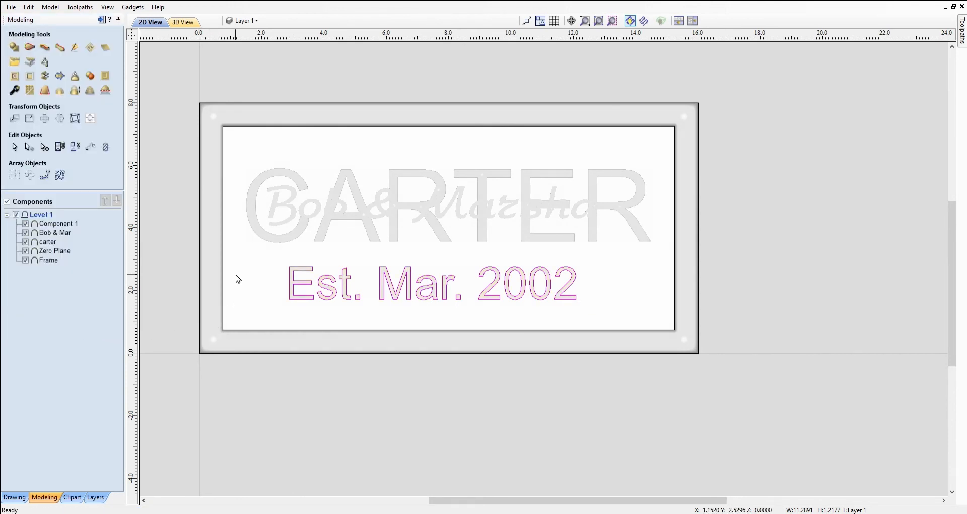
# Select the frame and all relief components, then pick only Bob & Mar in the Components list
pyautogui.press('Escape')
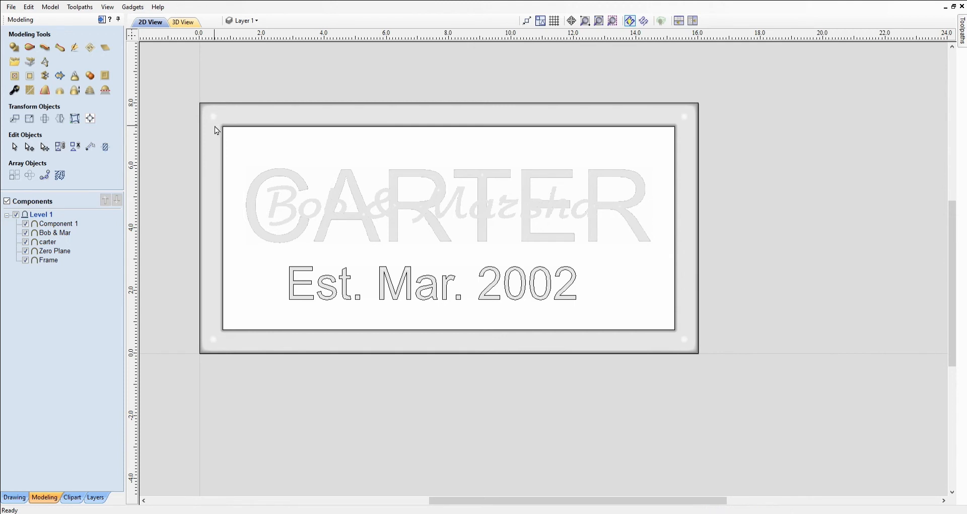
pyautogui.click(225, 135)
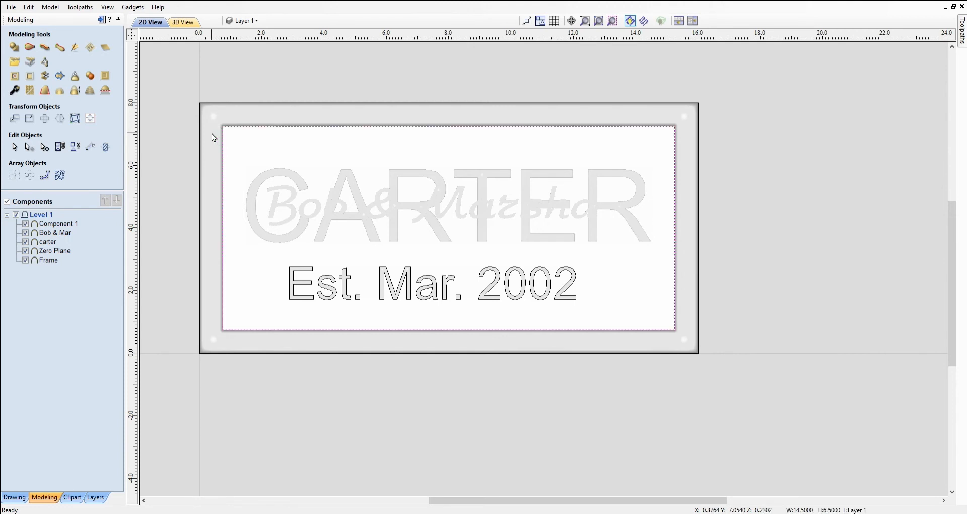
pyautogui.click(211, 136)
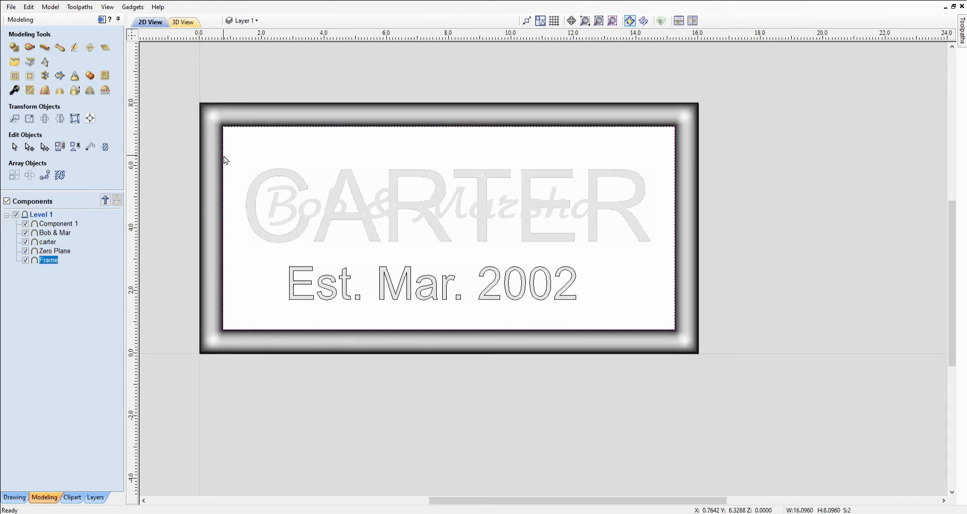
pyautogui.keyDown('shift'); pyautogui.click(277, 177); pyautogui.keyUp('shift')
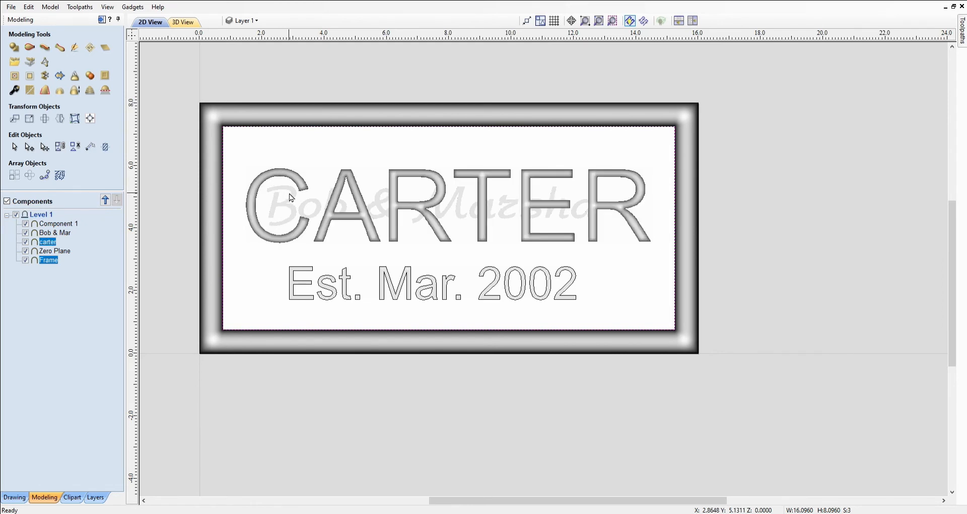
pyautogui.keyDown('shift'); pyautogui.click(317, 210); pyautogui.keyUp('shift')
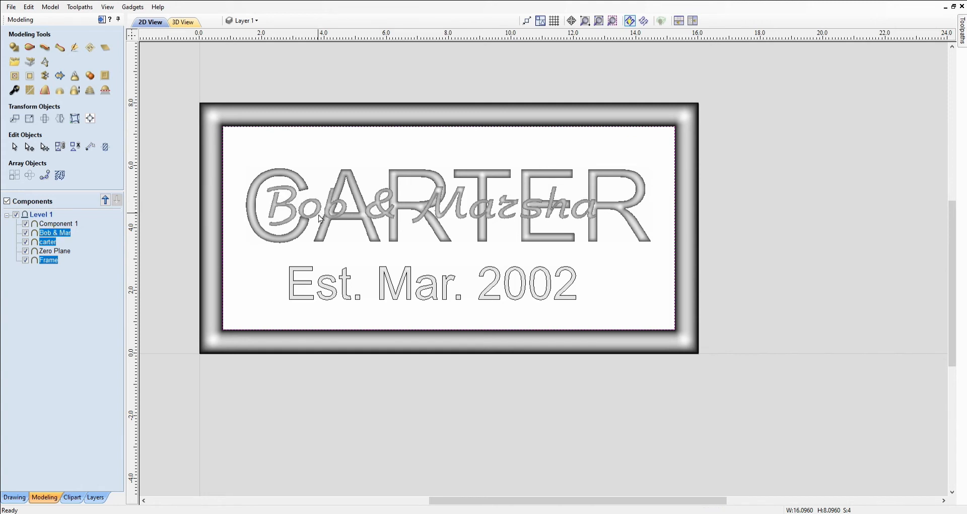
pyautogui.keyDown('shift'); pyautogui.click(307, 274); pyautogui.keyUp('shift')
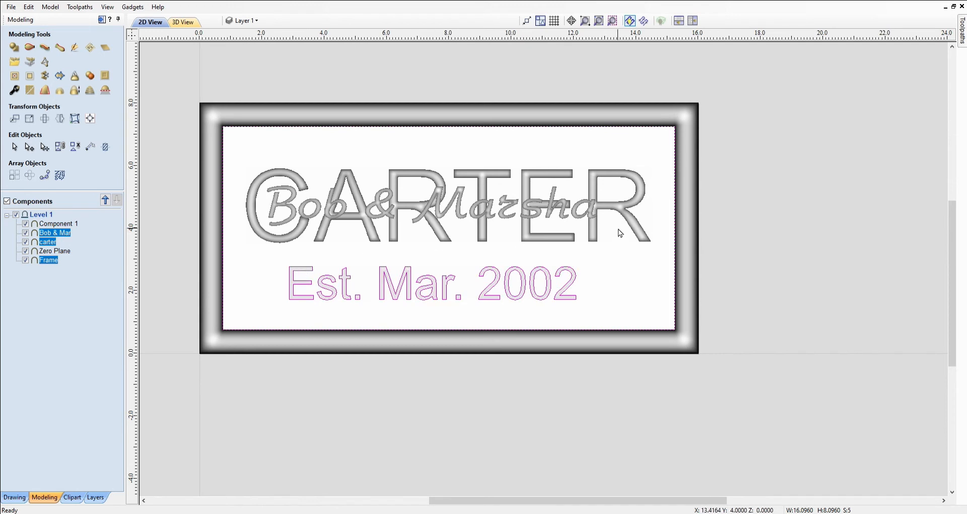
pyautogui.click(63, 233)
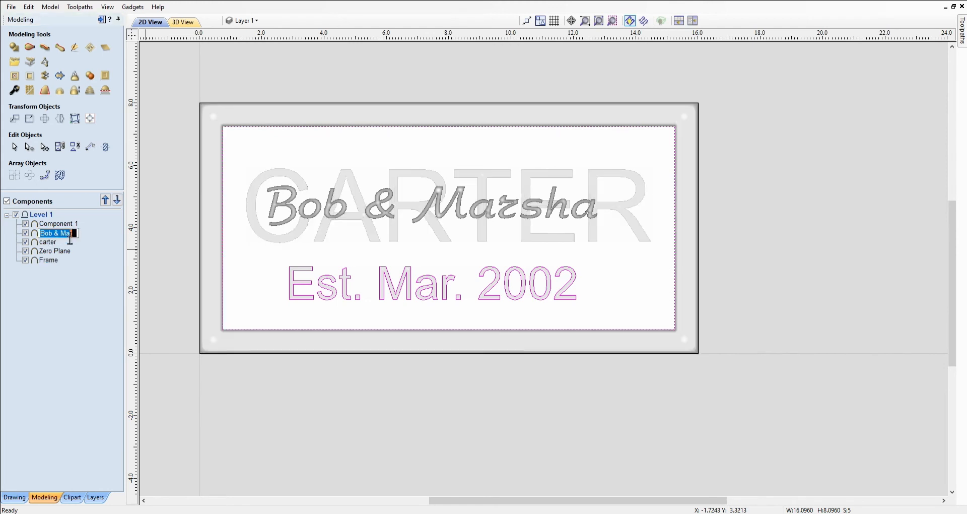
# Set the Bob & Mar component's combine mode to Merge in its properties
pyautogui.click(76, 262)
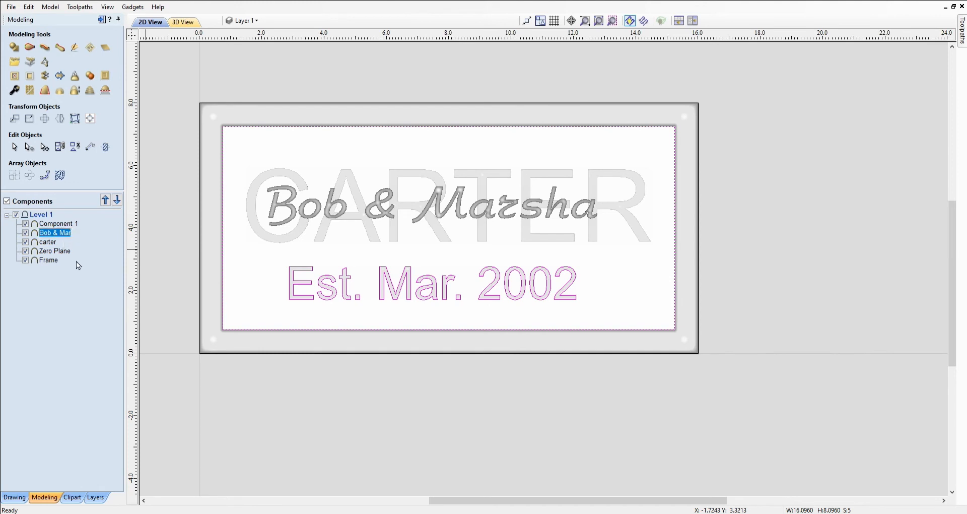
pyautogui.doubleClick(57, 233)
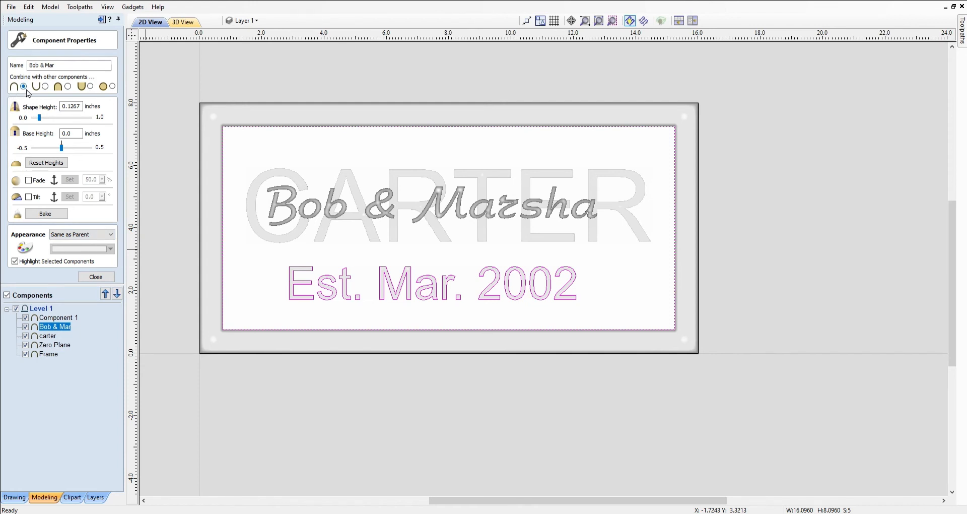
pyautogui.click(69, 87)
pyautogui.click(95, 278)
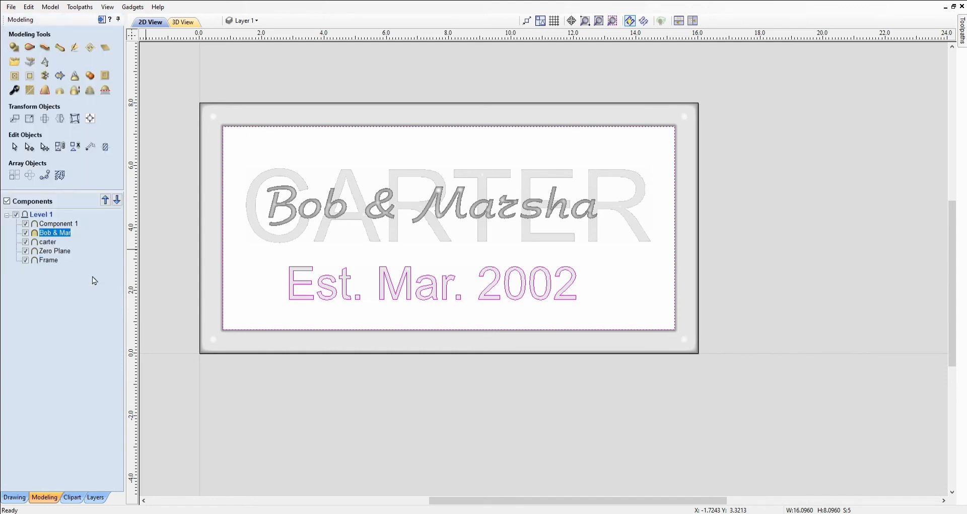
pyautogui.click(215, 250)
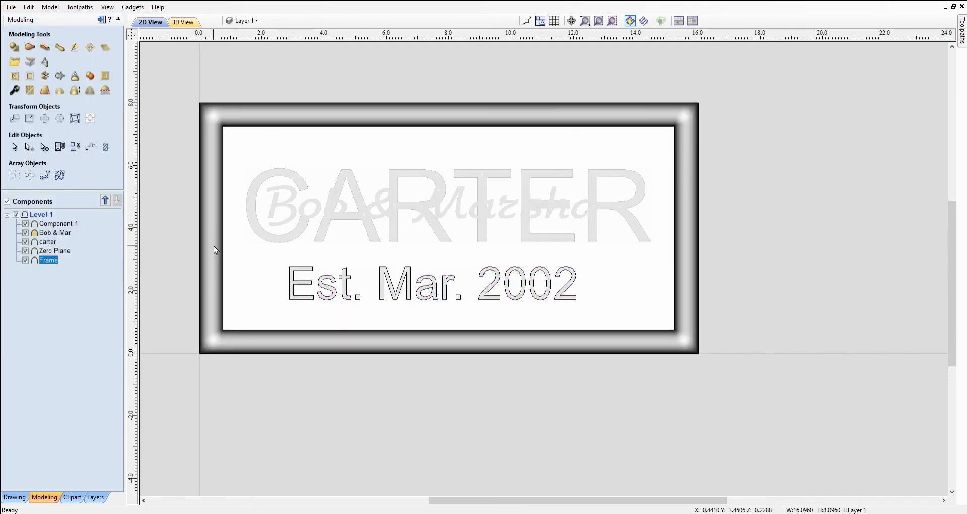
pyautogui.keyDown('shift'); pyautogui.click(299, 178); pyautogui.keyUp('shift')
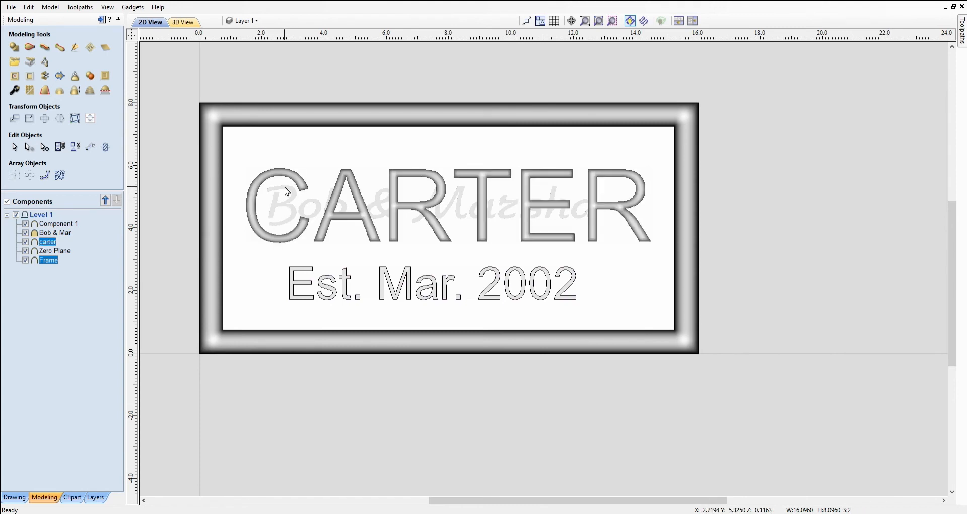
pyautogui.keyDown('shift'); pyautogui.click(286, 192); pyautogui.keyUp('shift')
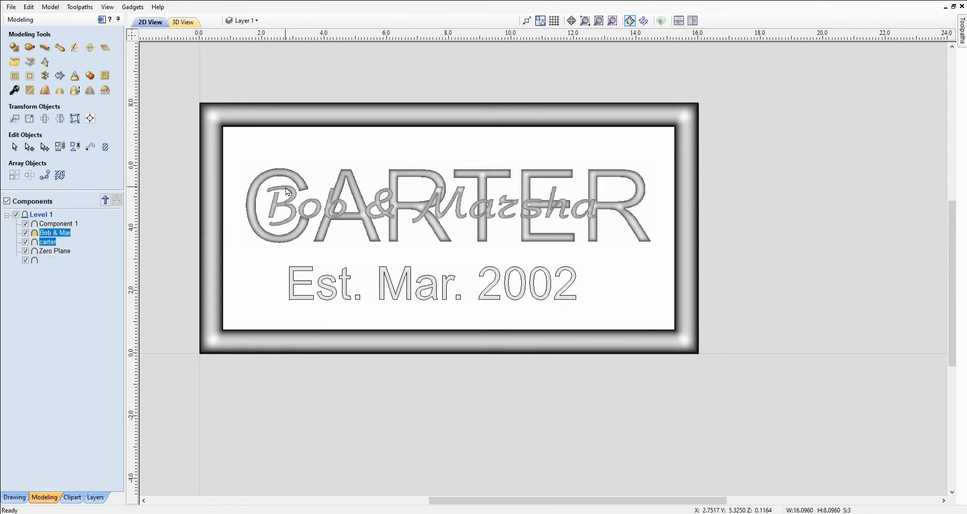
pyautogui.keyDown('shift'); pyautogui.click(342, 281); pyautogui.keyUp('shift')
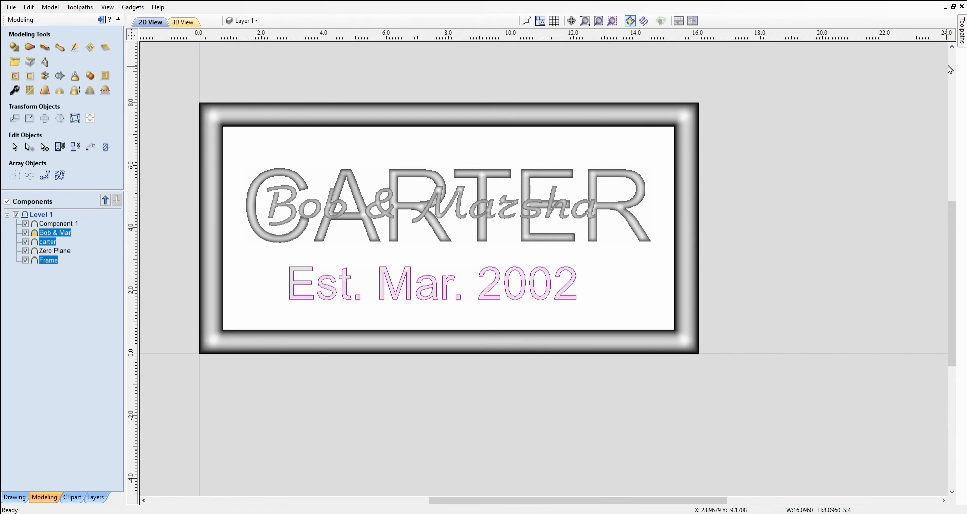
pyautogui.moveTo(963, 36)
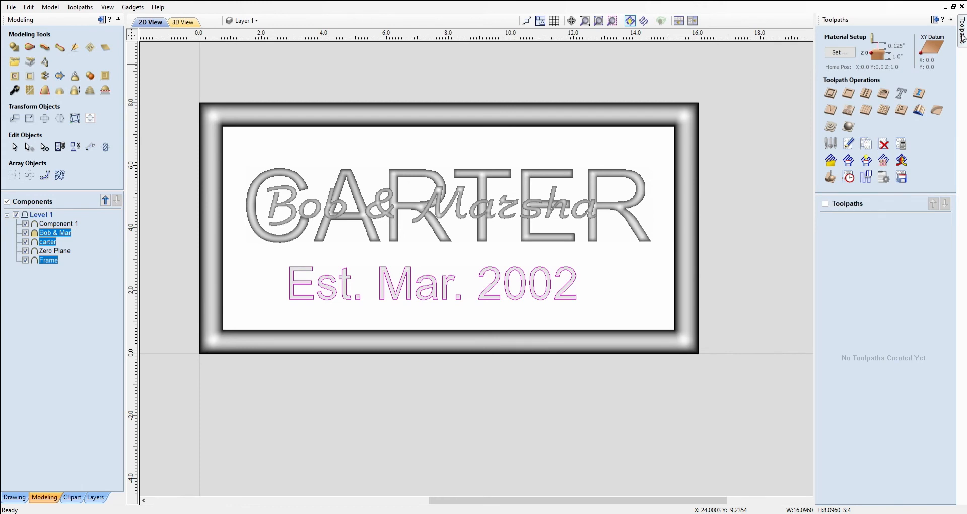
# Accept the material setup and start a 3D roughing toolpath with a 3/16-inch ball nose
pyautogui.click(831, 127)
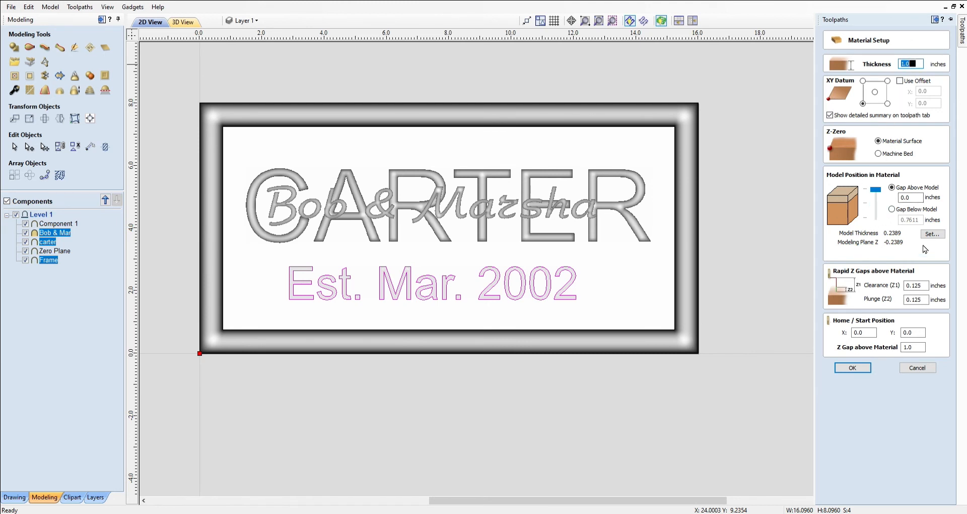
pyautogui.click(852, 368)
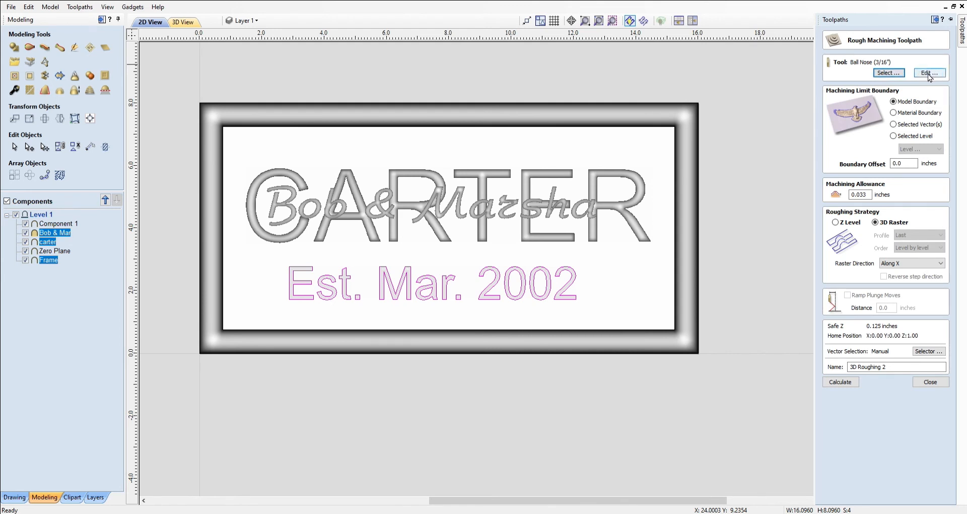
# Calculate the 3D roughing toolpath with a 0.03 in machining allowance, then begin a 3D finish toolpath
pyautogui.click(874, 198)
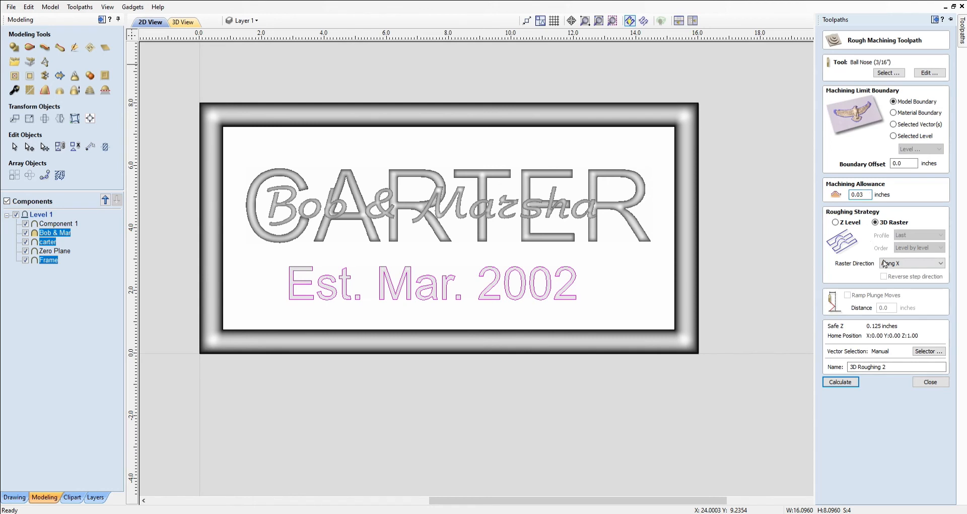
pyautogui.click(840, 383)
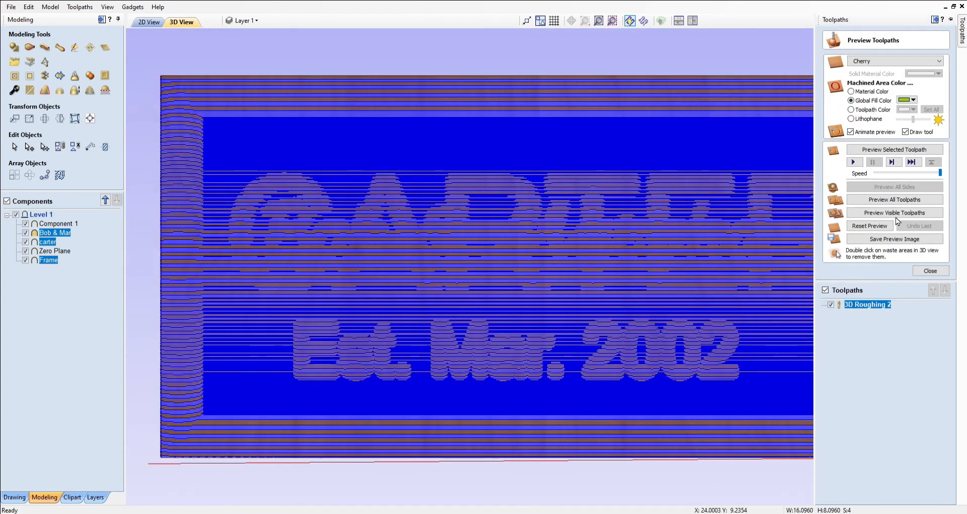
pyautogui.click(929, 272)
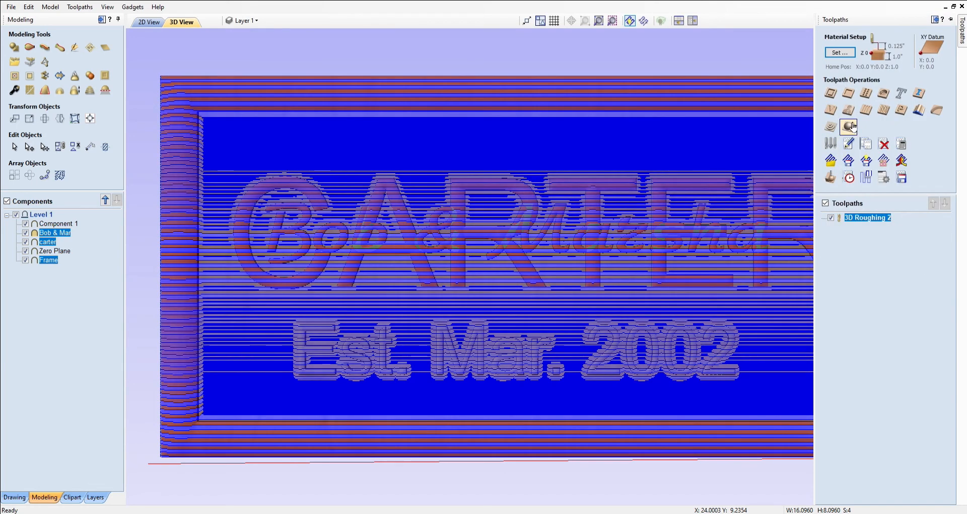
pyautogui.click(850, 126)
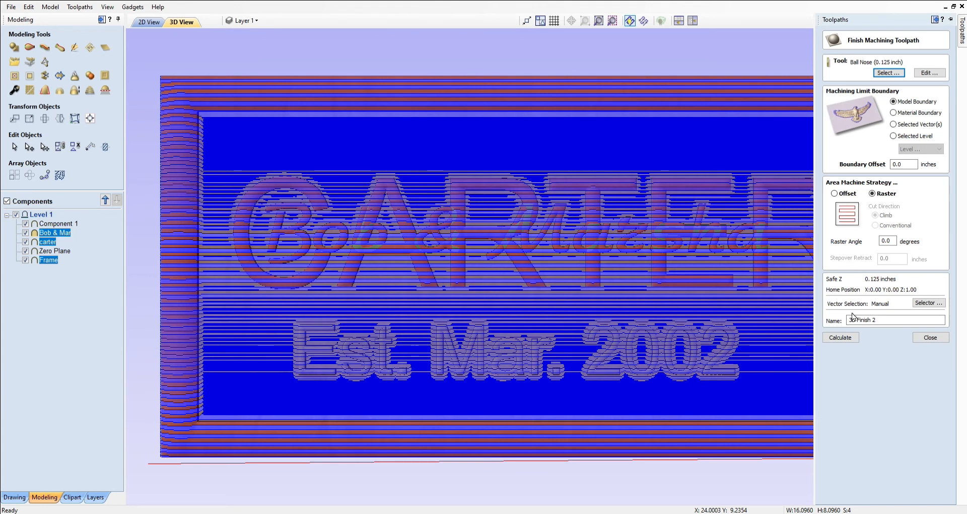
# Calculate the 3D Finish 2 toolpath and simulate both toolpaths carving the sign
pyautogui.click(838, 338)
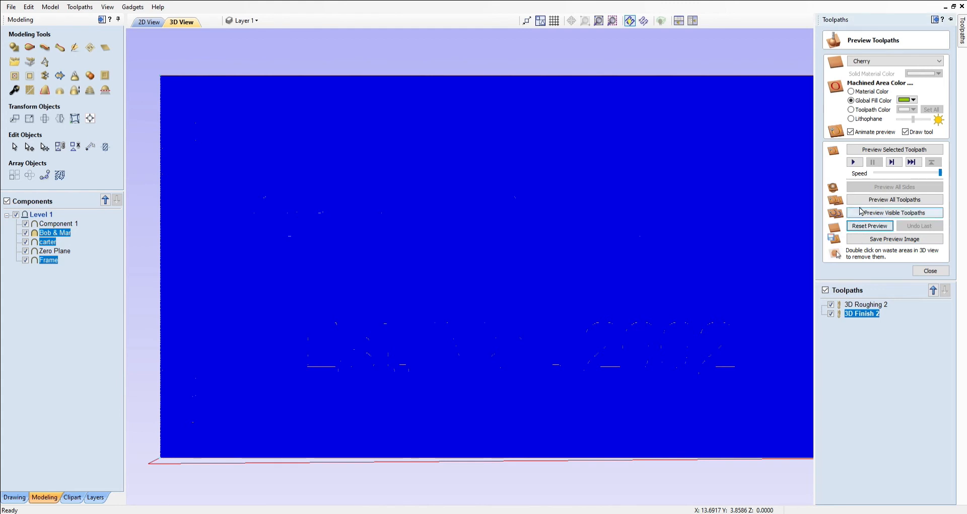
pyautogui.click(873, 200)
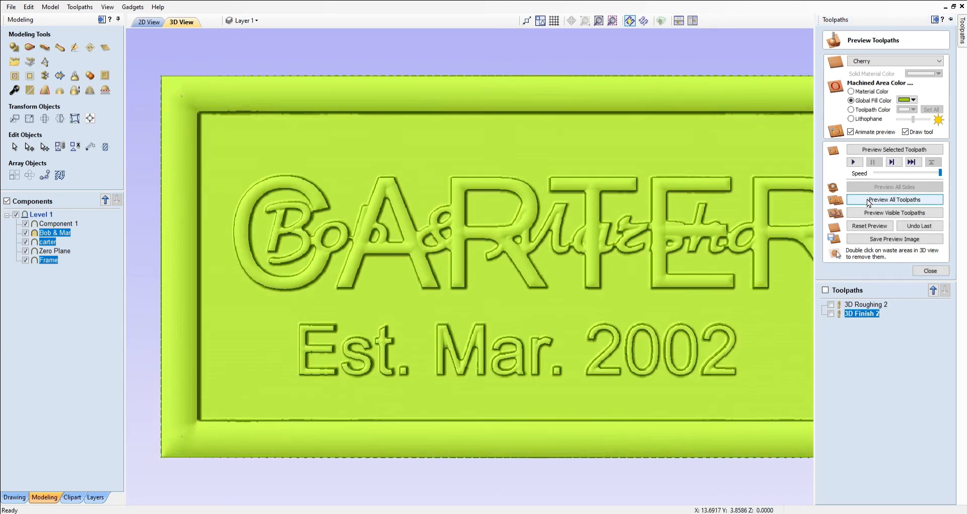
pyautogui.click(869, 202)
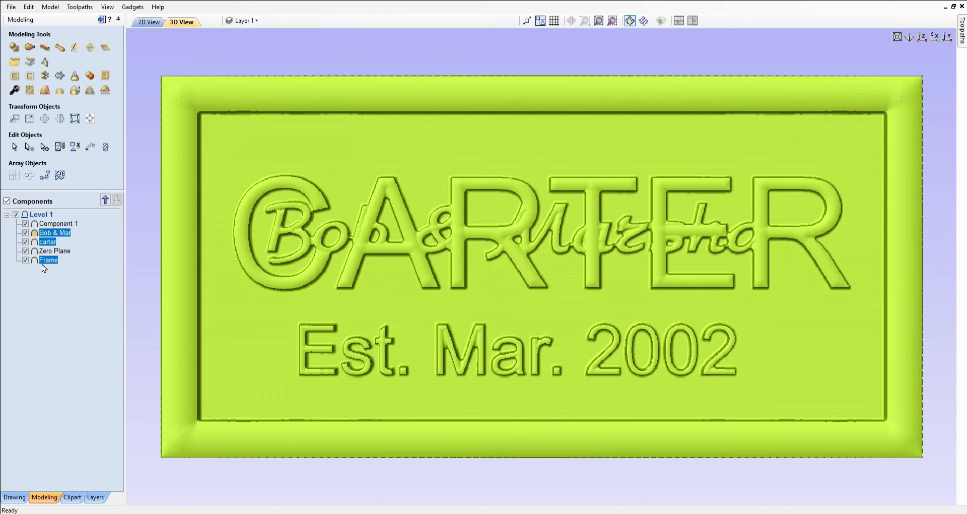
# Reset the carving preview to fresh stock and re-simulate both toolpaths
pyautogui.click(45, 251)
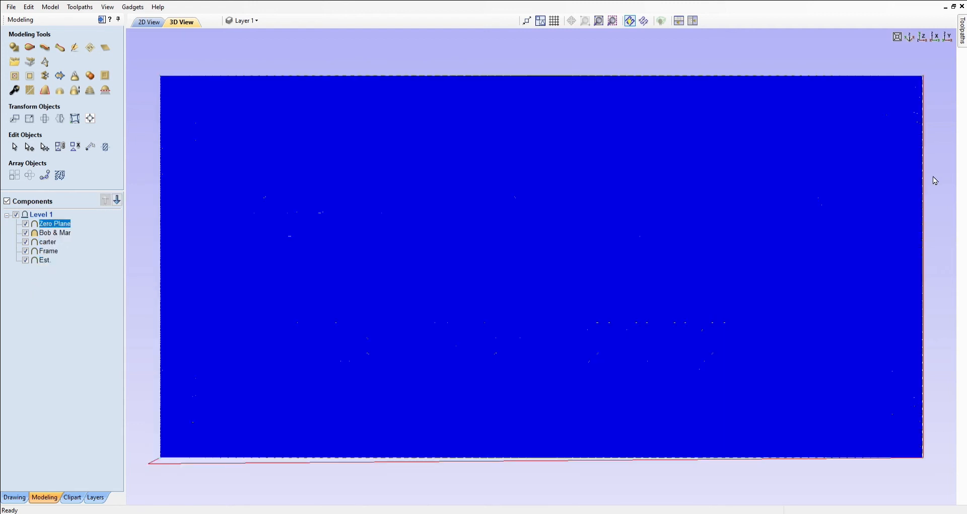
pyautogui.click(963, 35)
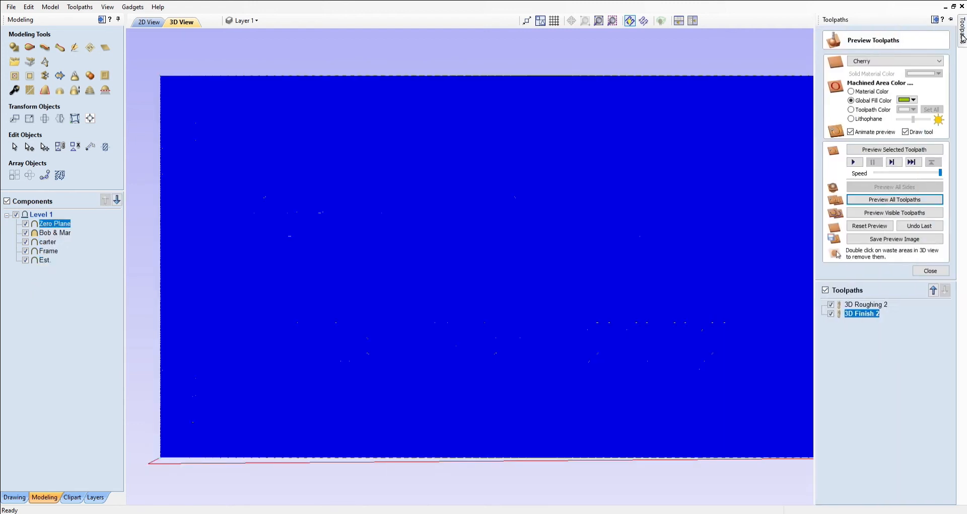
pyautogui.click(861, 227)
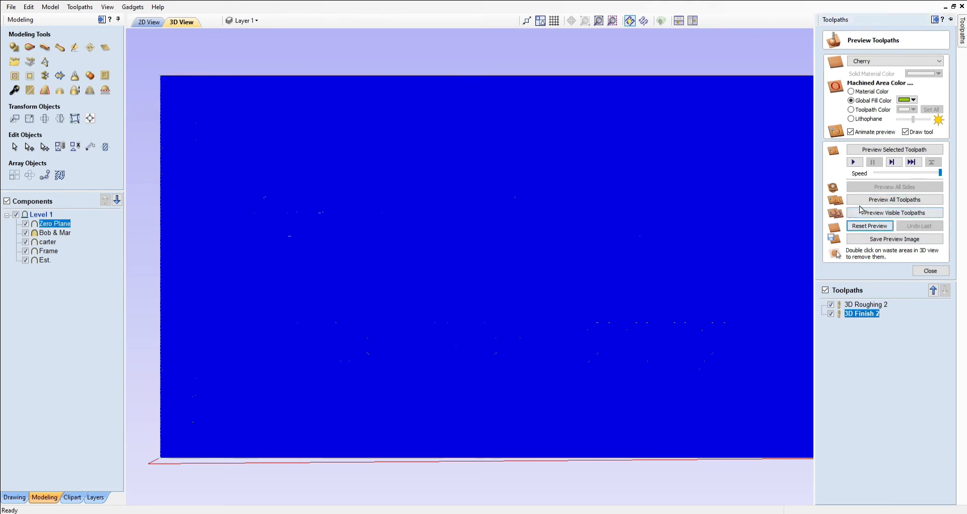
pyautogui.click(863, 201)
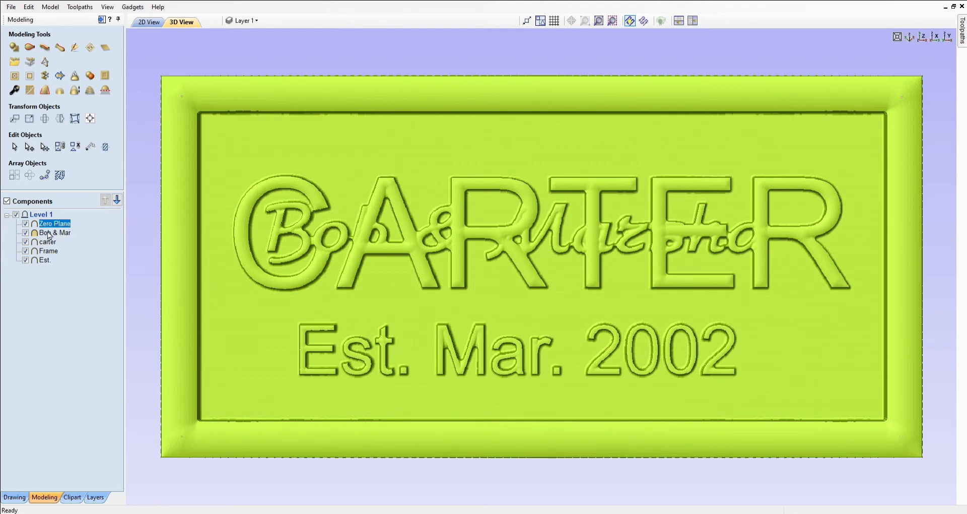
# Change the 'Bob & Mar' component's shape height from 0.1267 to 0.1976 inches
pyautogui.doubleClick(49, 235)
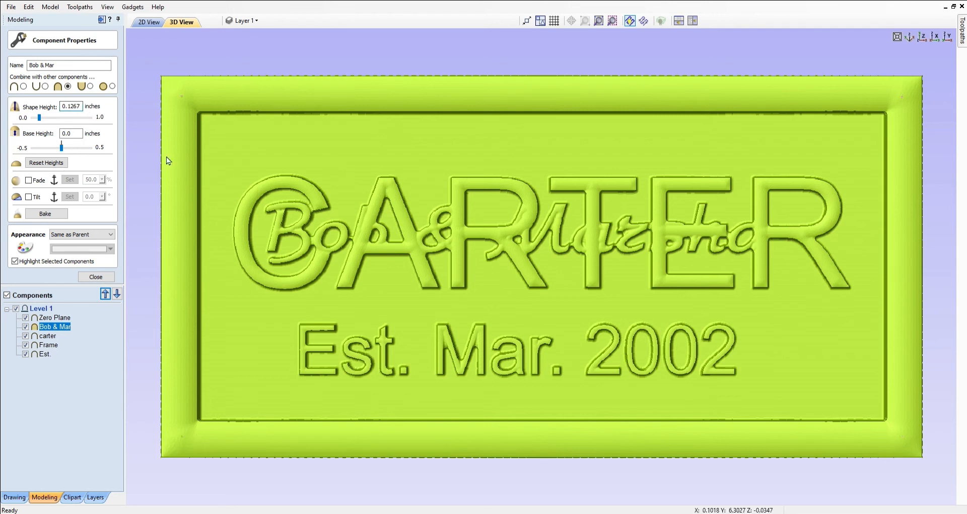
pyautogui.hotkey('shift', 'Left')
pyautogui.hotkey('shift', 'Left')
pyautogui.press('BackSpace')
pyautogui.hotkey('shift', 'Left')
pyautogui.hotkey('shift', 'Left')
pyautogui.press('BackSpace')
pyautogui.write('1')
pyautogui.press('Return')
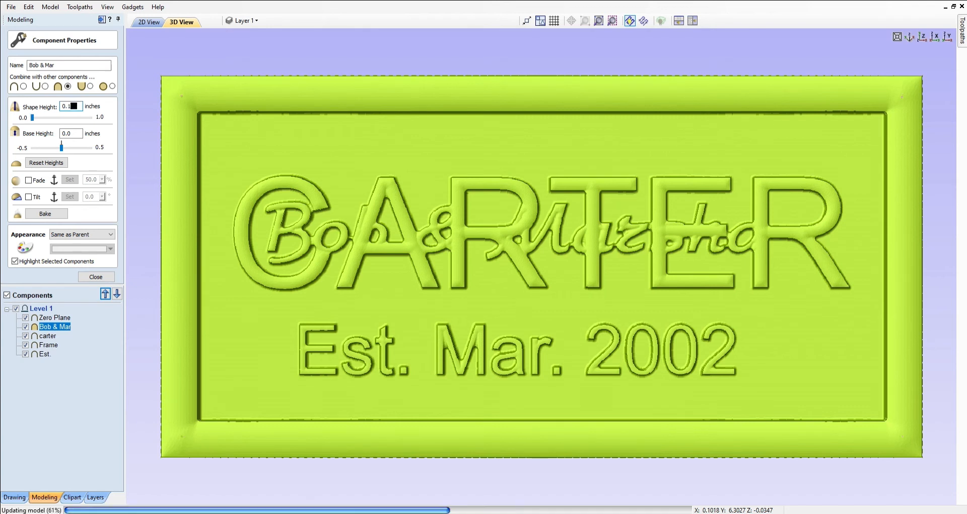
pyautogui.write('9')
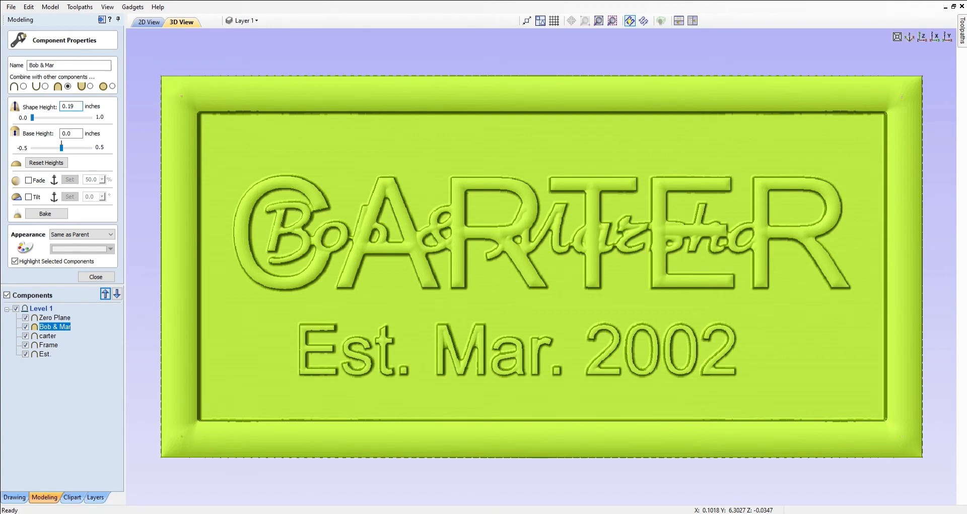
pyautogui.write('7')
pyautogui.press('Return')
pyautogui.write('6')
pyautogui.press('Return')
pyautogui.click(95, 277)
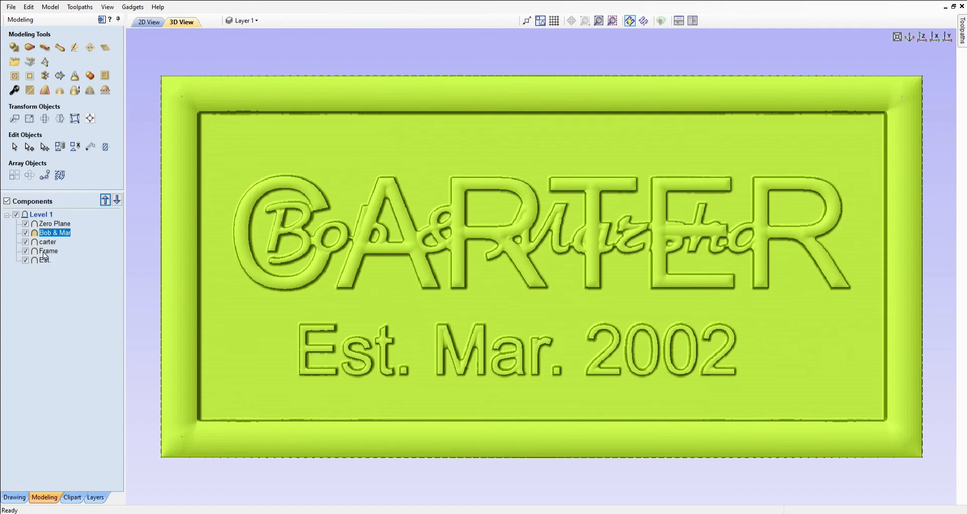
# Move Frame above carter in the component order and set its shape height to 0.27 inches
pyautogui.click(48, 251)
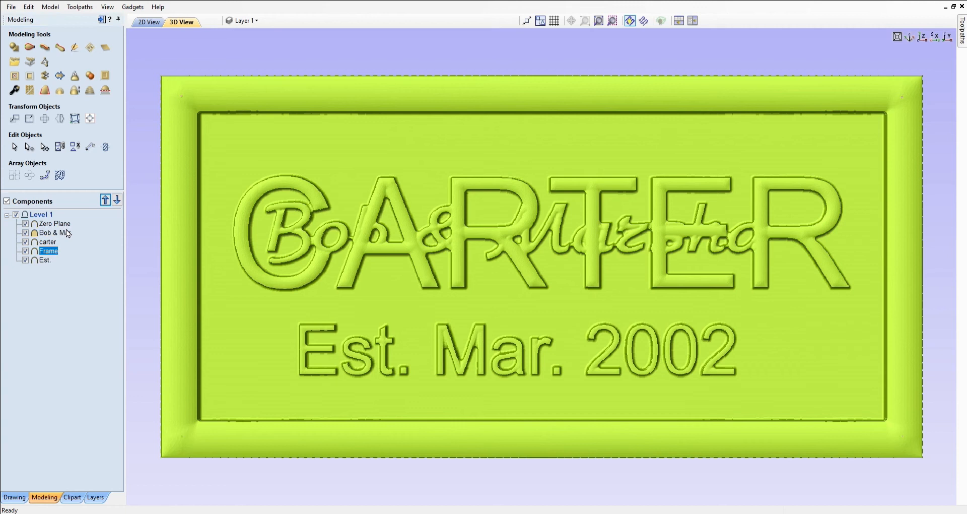
pyautogui.click(105, 200)
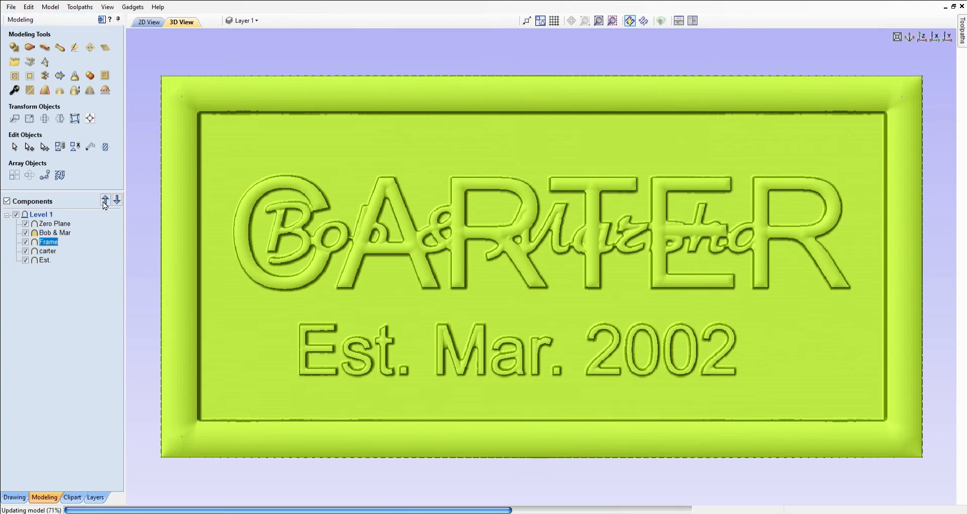
pyautogui.doubleClick(52, 241)
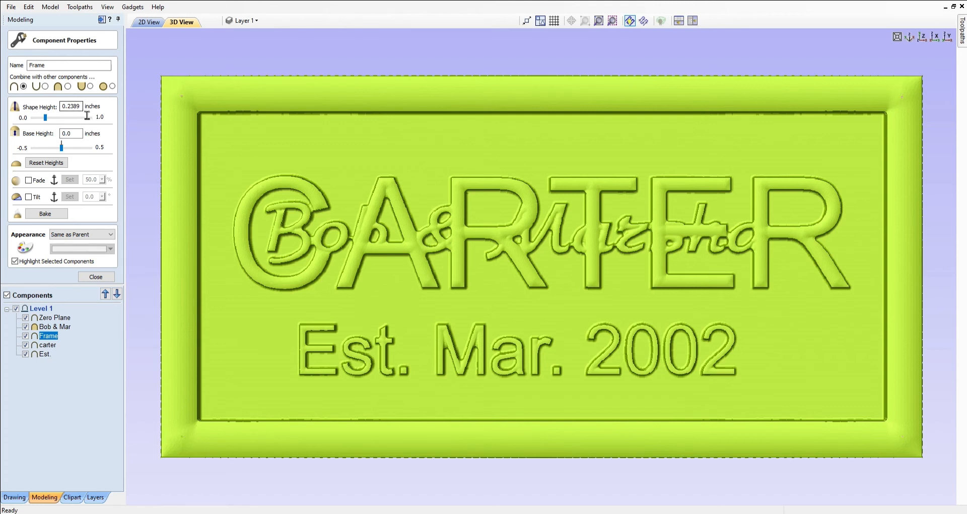
pyautogui.click(80, 107)
pyautogui.hotkey('shift', 'Left')
pyautogui.hotkey('shift', 'Left')
pyautogui.press('Delete')
pyautogui.press('BackSpace')
pyautogui.write('7')
pyautogui.click(95, 277)
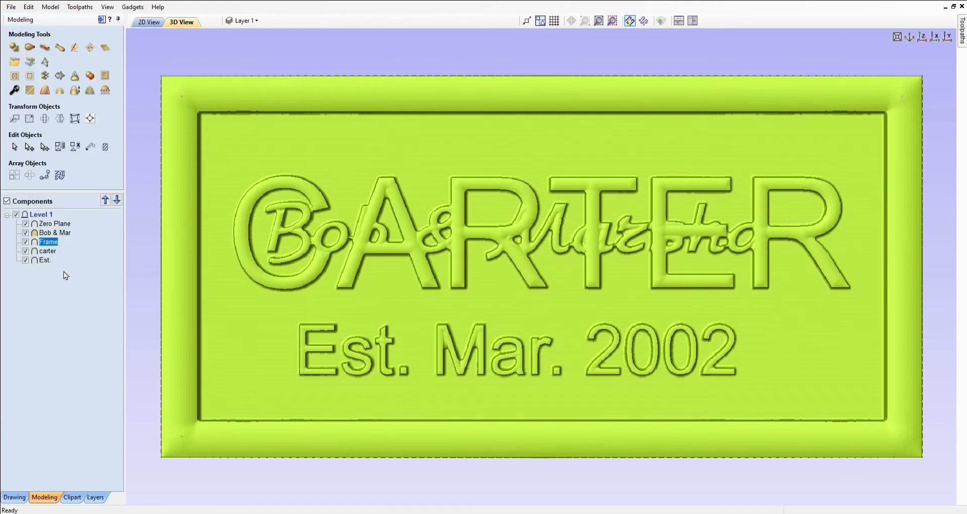
# Make the Est. component visible and move it above carter in the component order
pyautogui.click(25, 260)
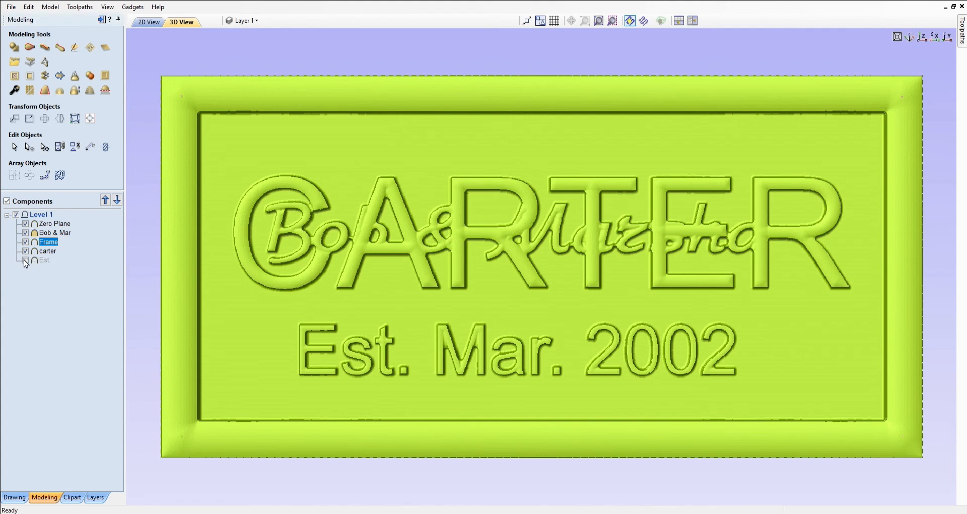
pyautogui.click(26, 260)
pyautogui.click(41, 260)
pyautogui.click(104, 200)
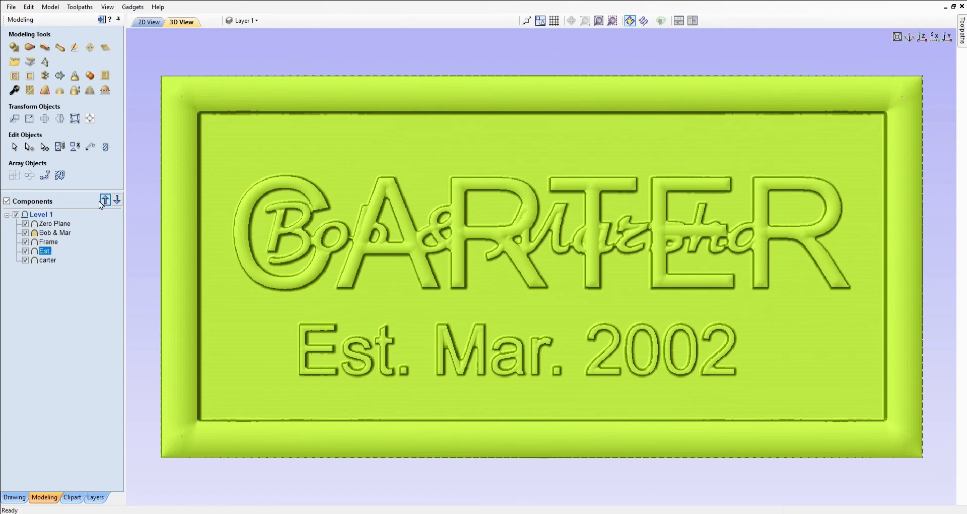
# Set the Est. component's shape height to 0.16 inches
pyautogui.doubleClick(43, 250)
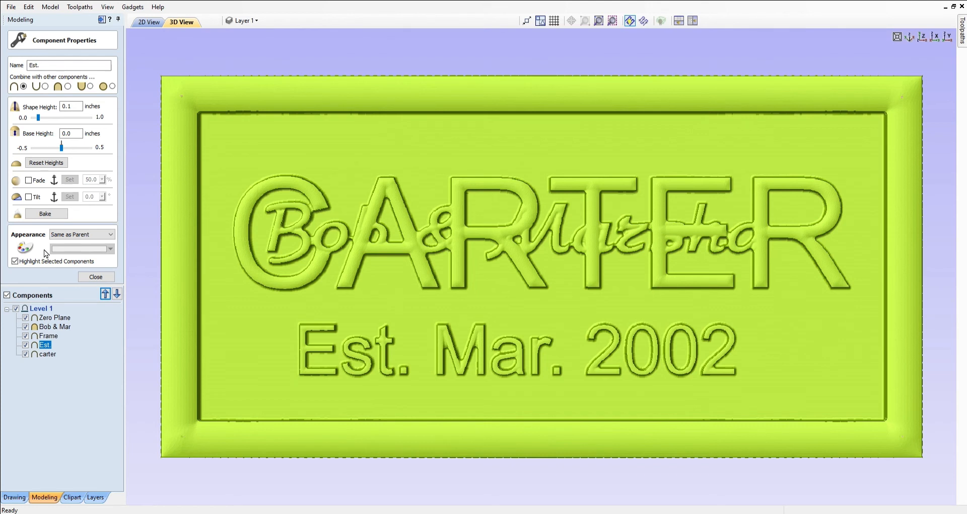
pyautogui.click(79, 109)
pyautogui.press('BackSpace')
pyautogui.write('16')
pyautogui.press('Return')
pyautogui.click(97, 278)
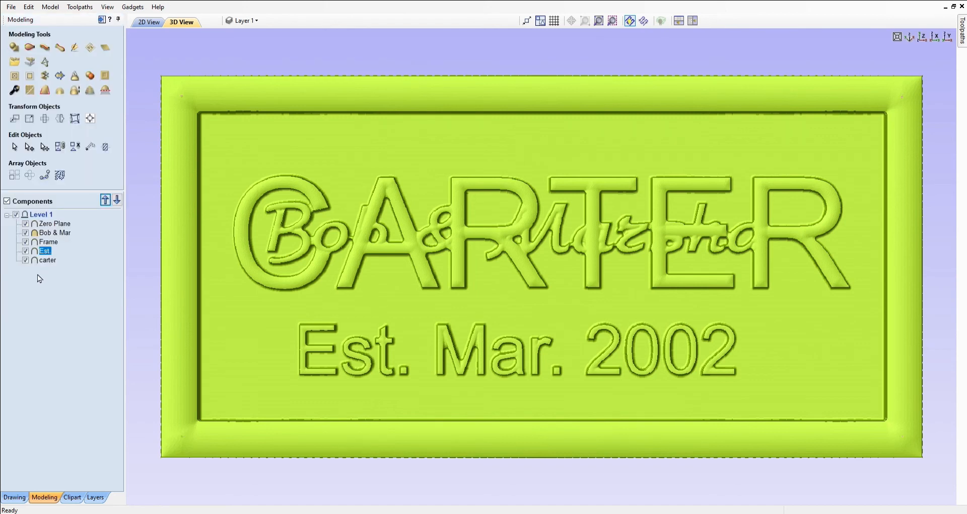
# Set the carter component's shape height to 0.11 inches
pyautogui.click(46, 260)
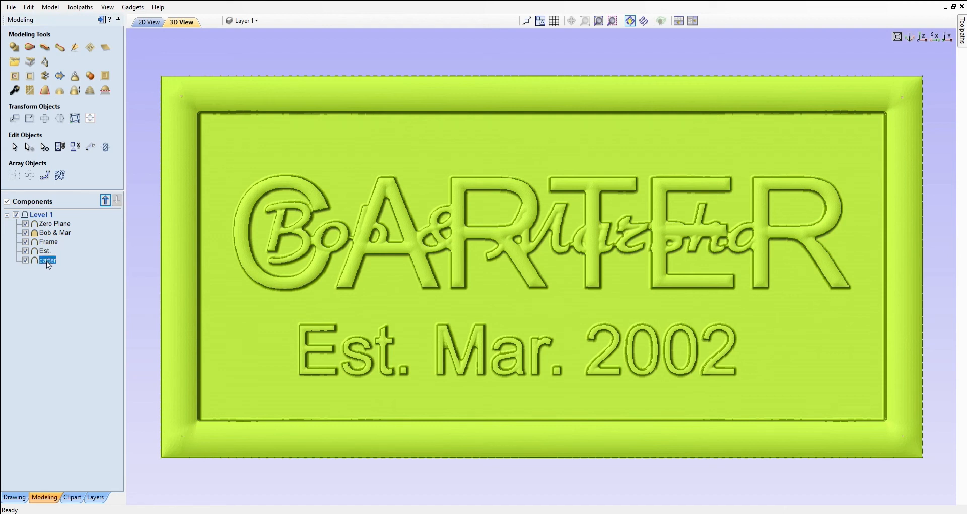
pyautogui.doubleClick(47, 261)
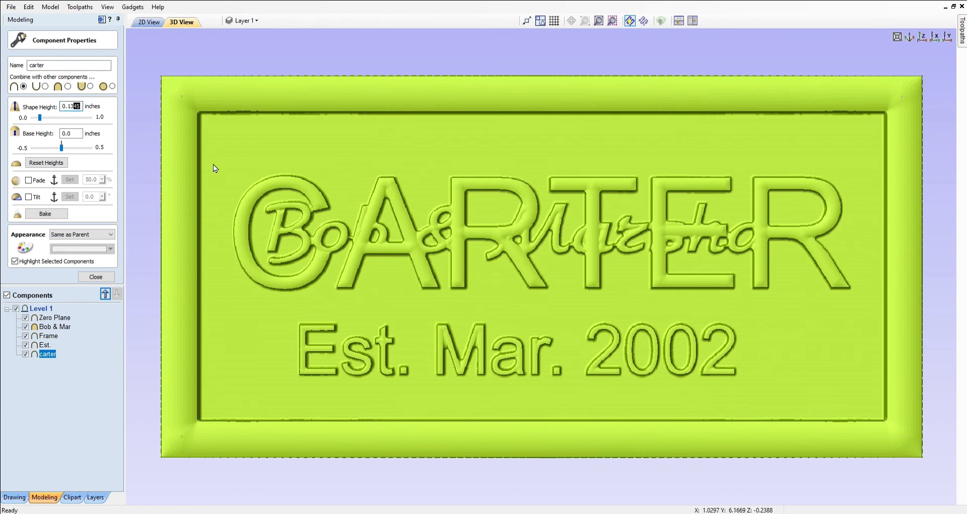
pyautogui.press('BackSpace')
pyautogui.press('BackSpace')
pyautogui.press('BackSpace')
pyautogui.write('1')
pyautogui.press('Return')
pyautogui.click(94, 279)
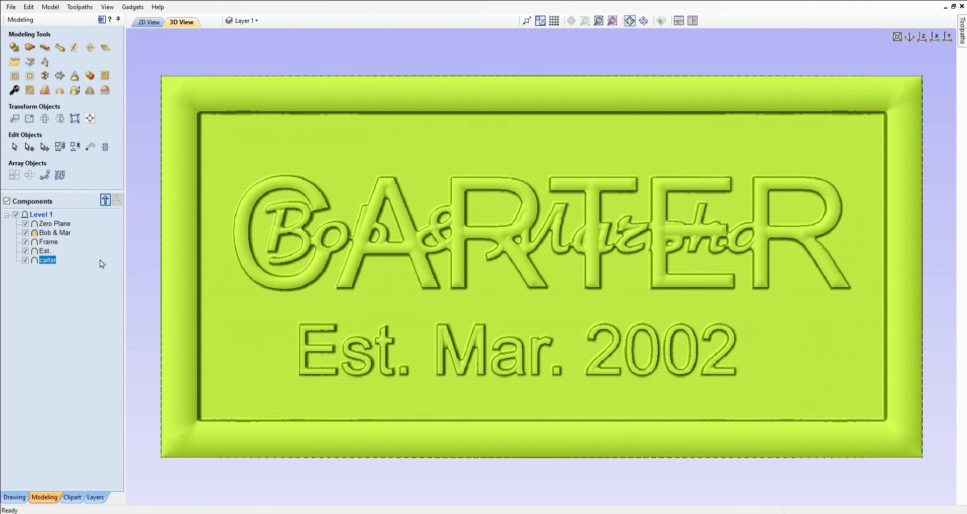
# Include 3D Roughing 2 and 3D Finish 2, reset to fresh stock and simulate both
pyautogui.moveTo(443, 302); pyautogui.dragTo(485, 316)
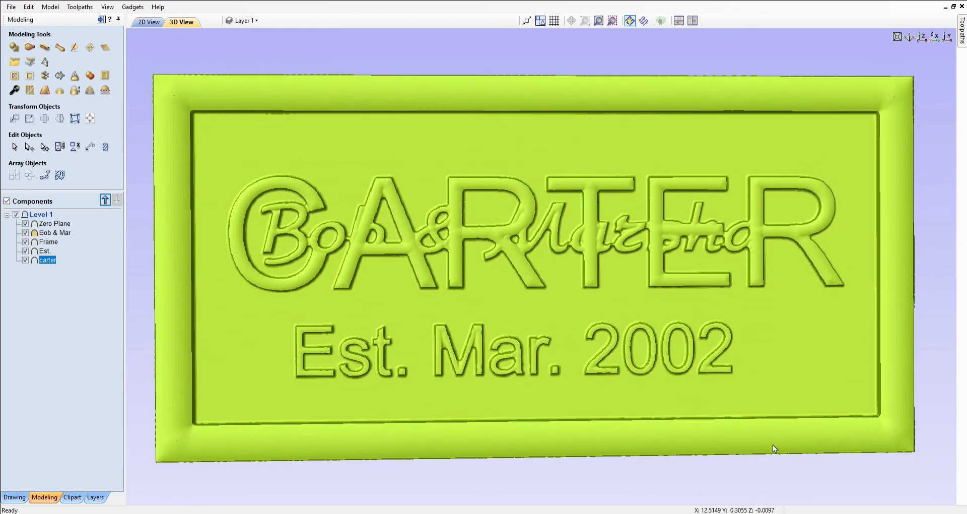
pyautogui.moveTo(769, 447); pyautogui.dragTo(758, 453)
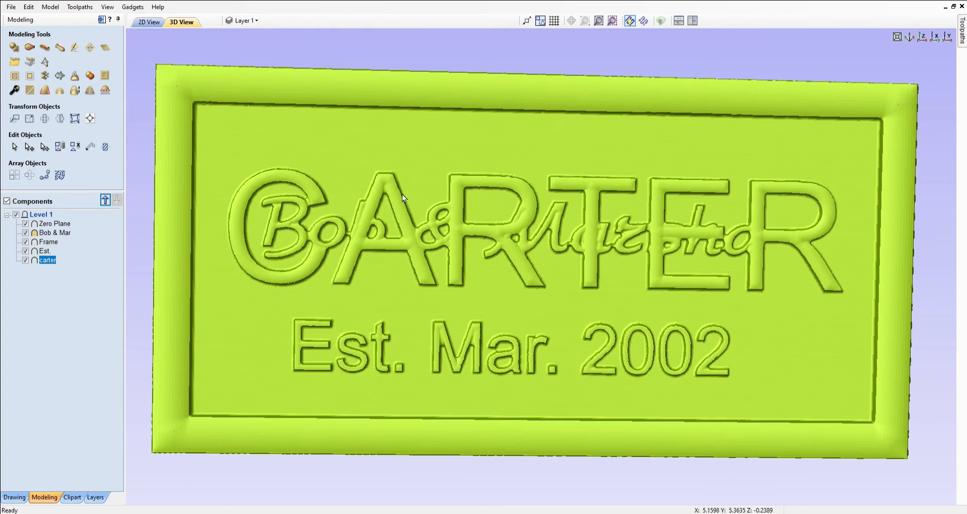
pyautogui.moveTo(228, 96); pyautogui.dragTo(222, 95)
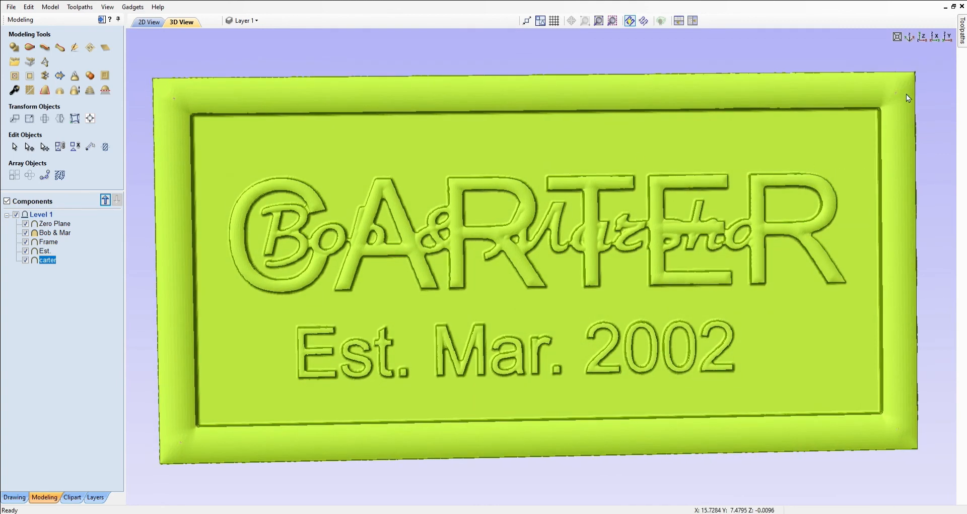
pyautogui.moveTo(963, 36)
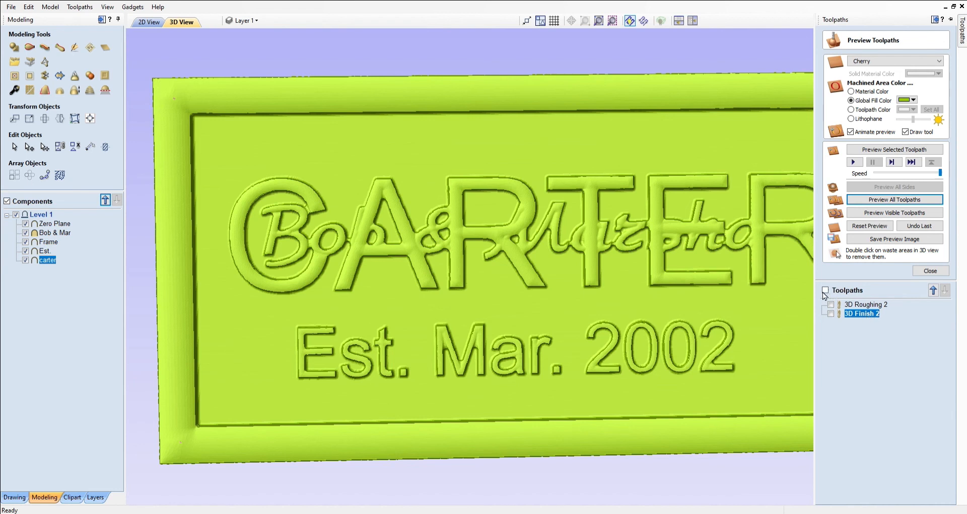
pyautogui.click(826, 291)
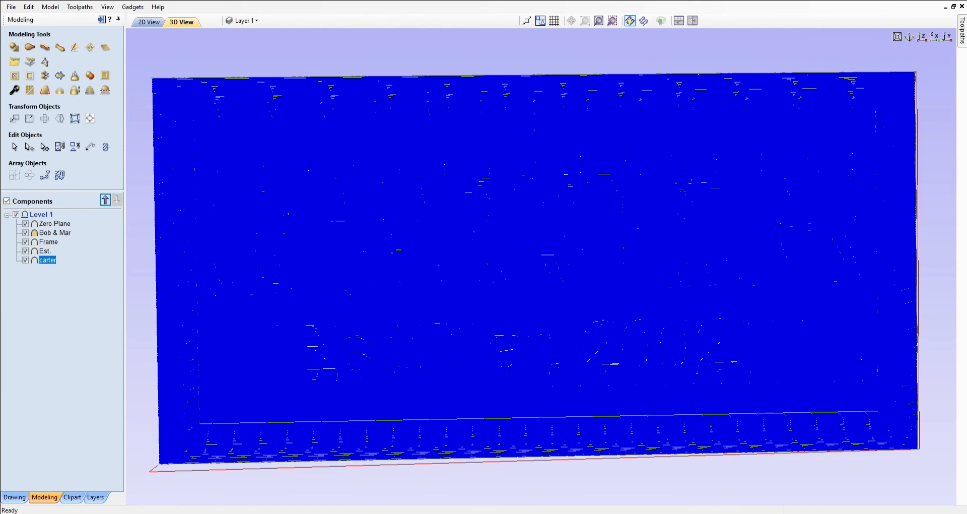
pyautogui.moveTo(963, 34)
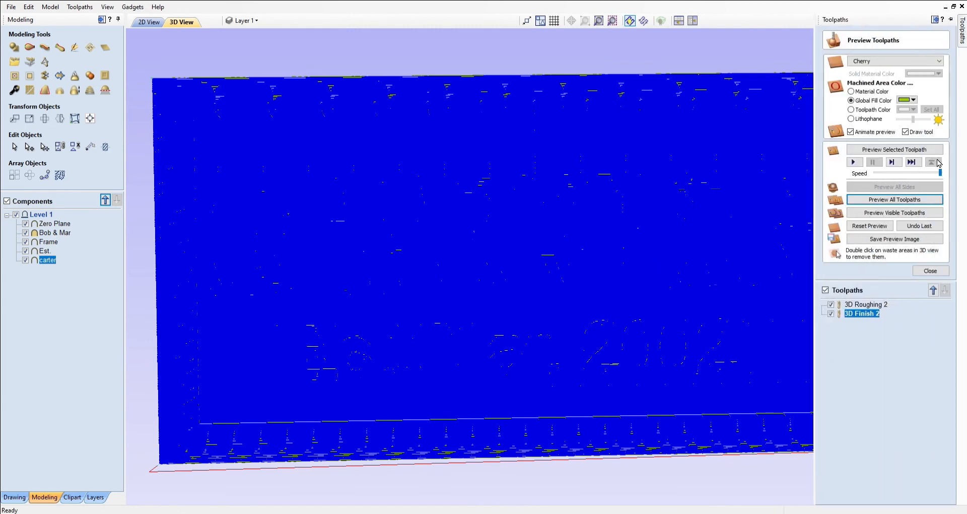
pyautogui.click(865, 227)
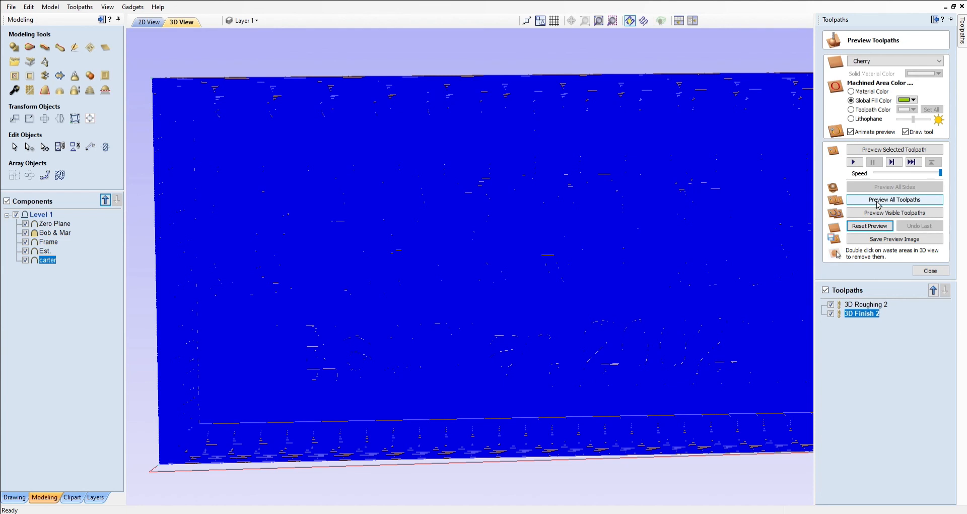
pyautogui.click(877, 203)
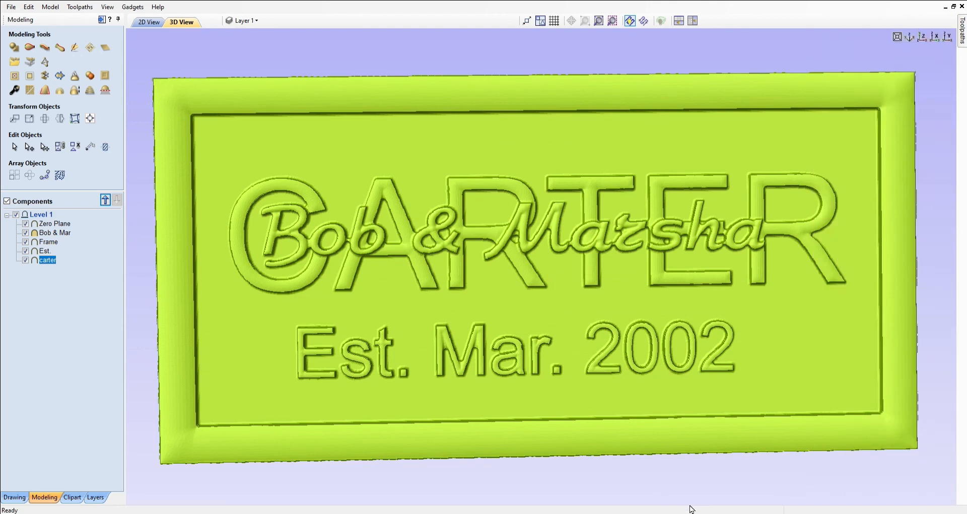
pyautogui.moveTo(594, 400); pyautogui.dragTo(594, 452)
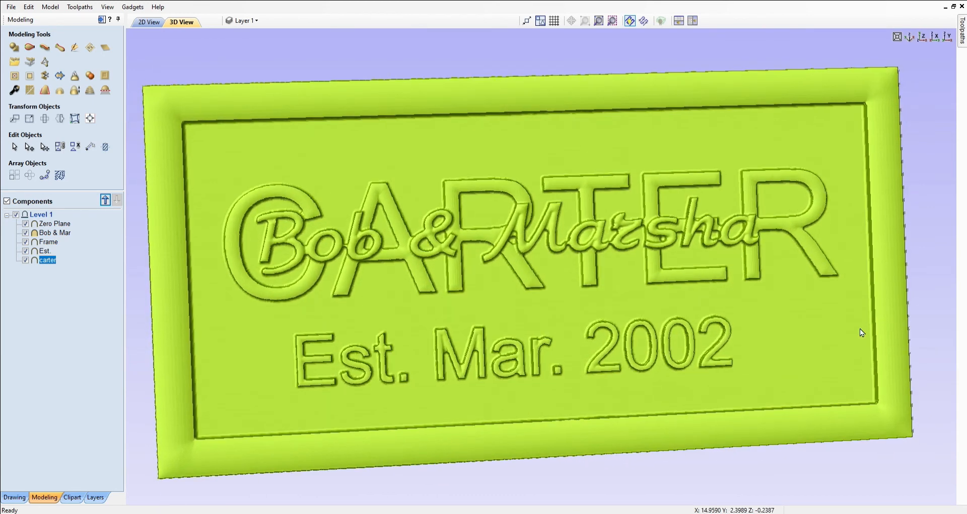
pyautogui.moveTo(866, 311); pyautogui.dragTo(878, 283)
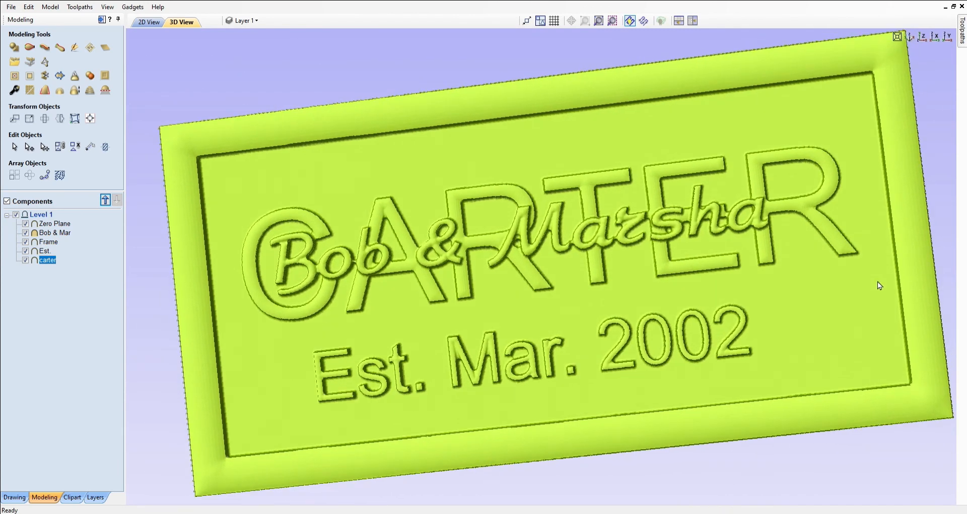
pyautogui.moveTo(879, 338); pyautogui.dragTo(860, 350)
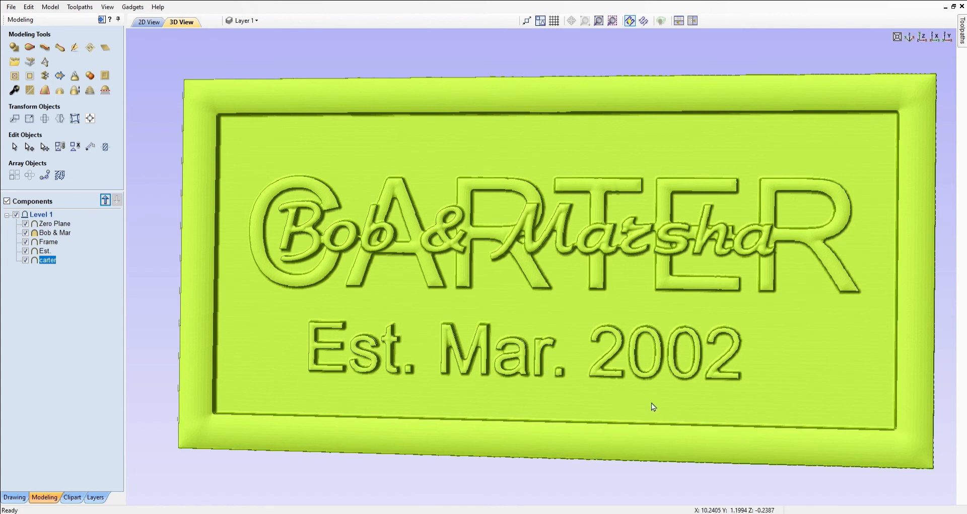
pyautogui.moveTo(879, 277)
pyautogui.mouseDown()
pyautogui.moveTo(890, 266)
pyautogui.moveTo(894, 281)
pyautogui.moveTo(823, 306)
pyautogui.mouseUp()
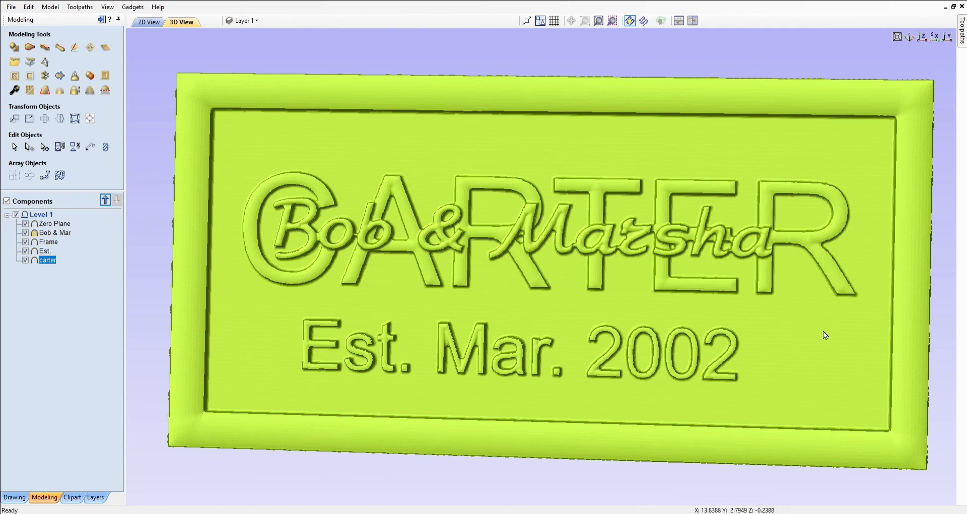
pyautogui.moveTo(823, 331); pyautogui.dragTo(859, 339)
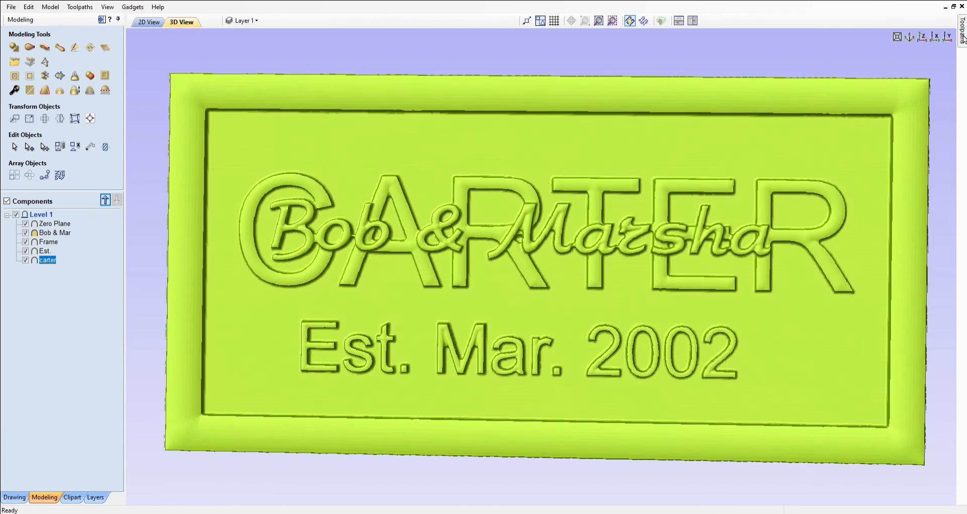
# Include both toolpaths, reset the preview to fresh stock and rerun the simulation twice
pyautogui.moveTo(963, 37)
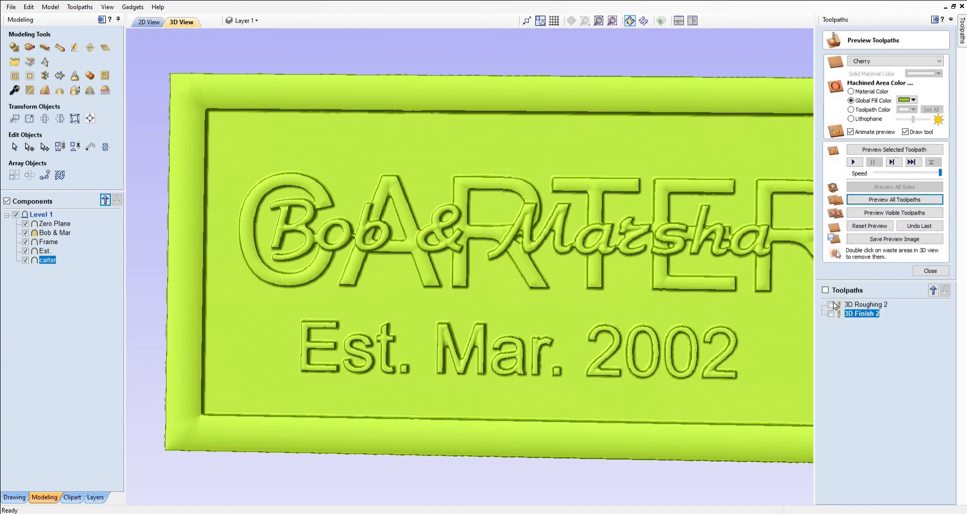
pyautogui.click(825, 291)
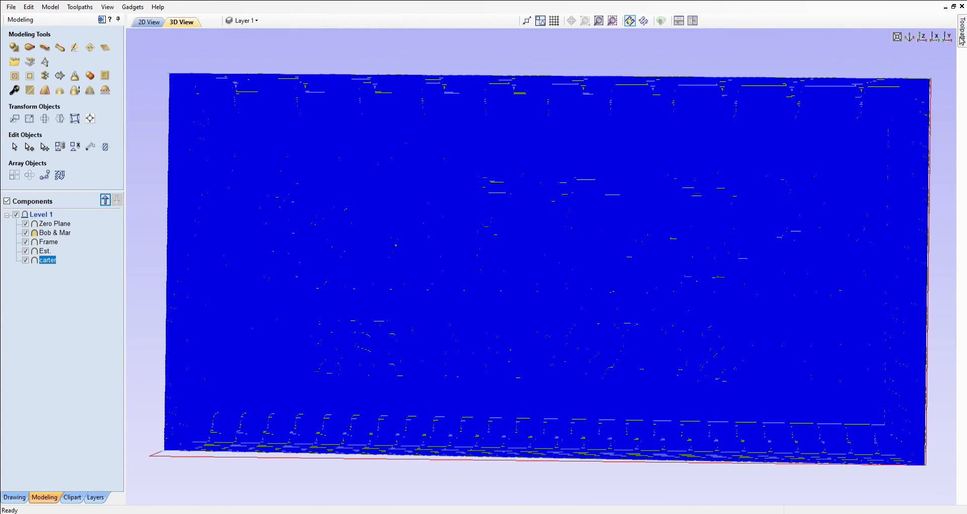
pyautogui.moveTo(962, 40)
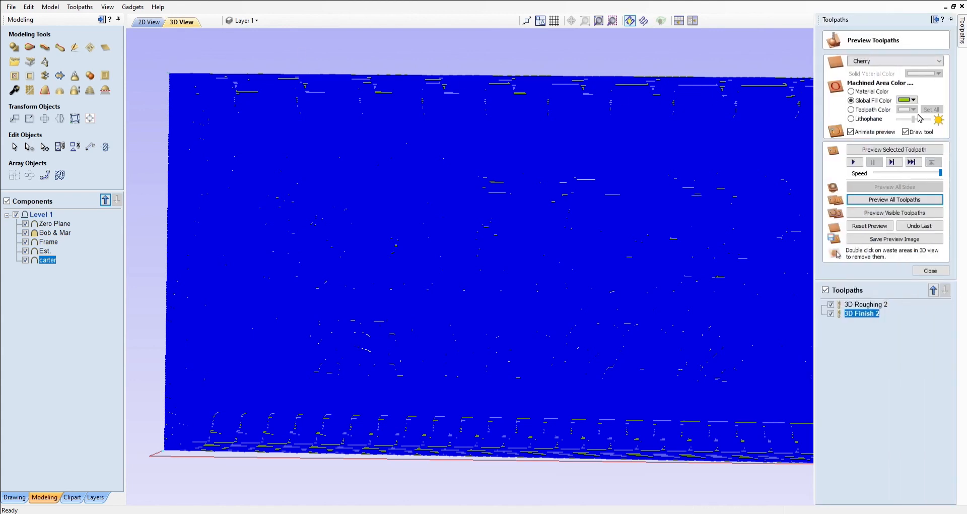
pyautogui.click(855, 230)
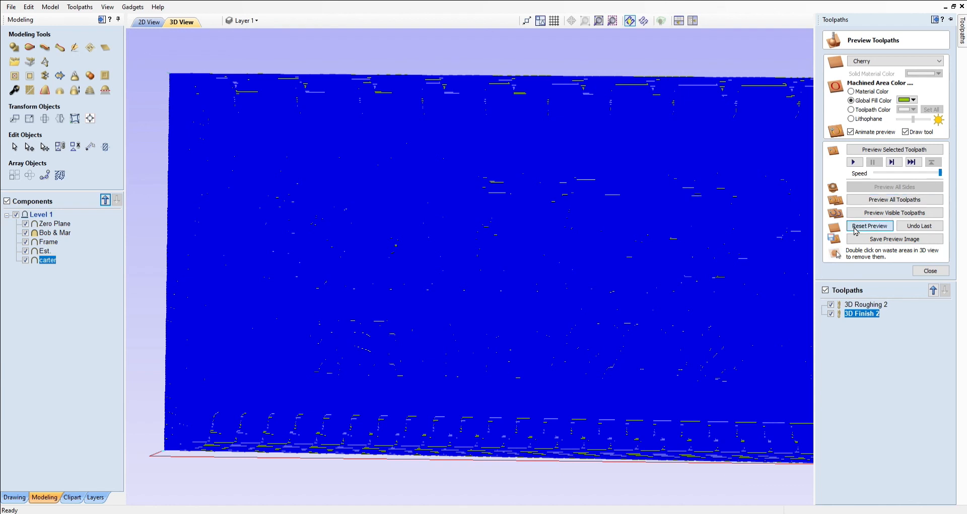
pyautogui.click(874, 202)
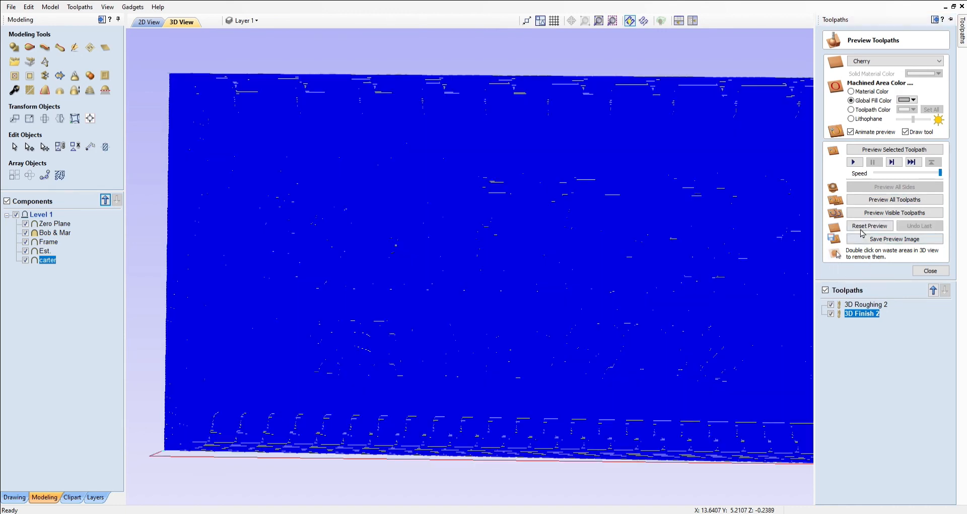
pyautogui.click(861, 228)
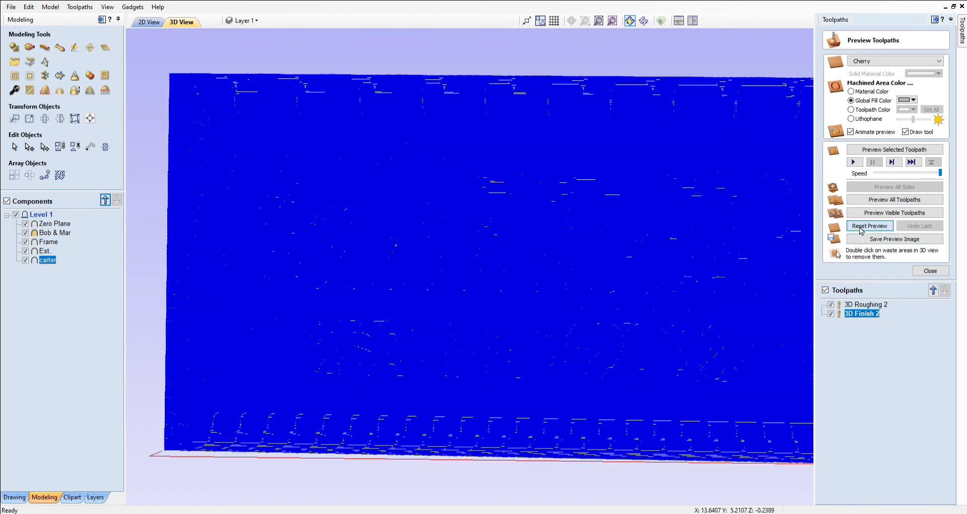
pyautogui.click(864, 200)
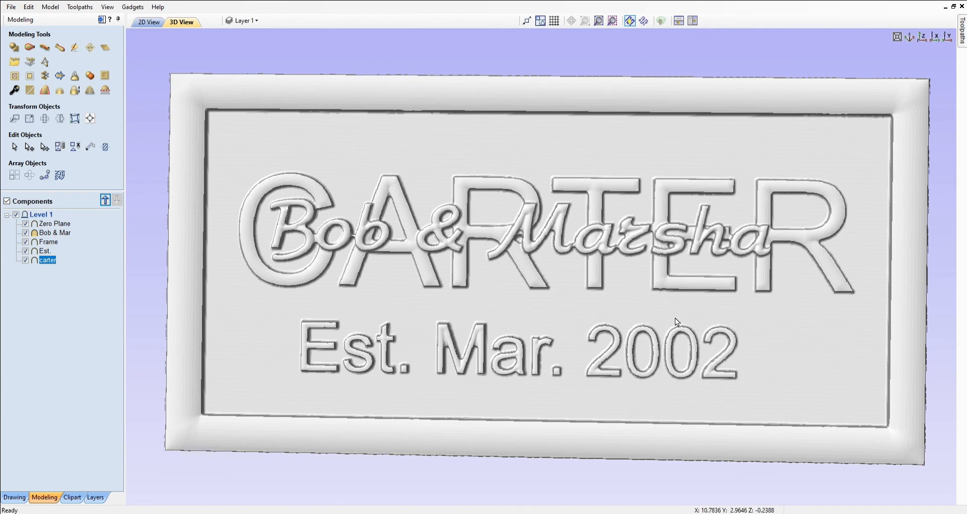
pyautogui.moveTo(675, 318); pyautogui.dragTo(593, 140)
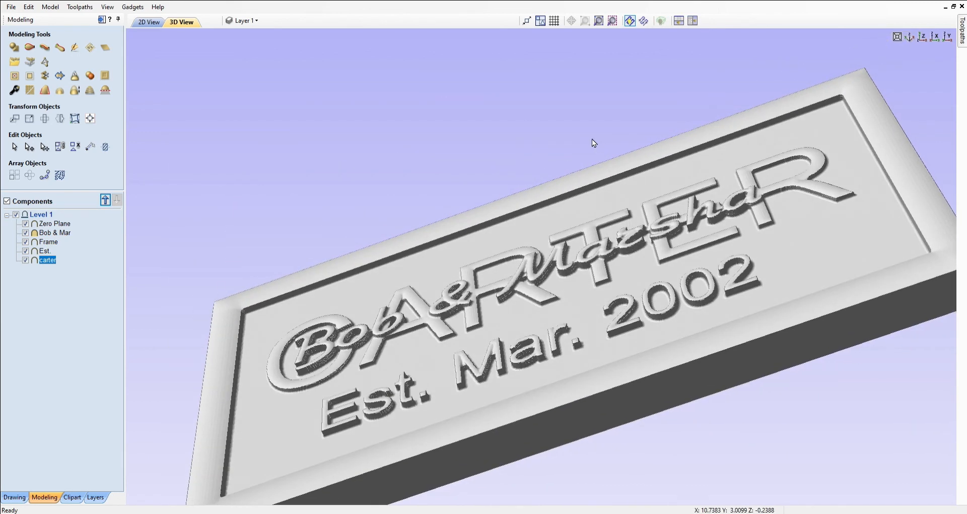
pyautogui.moveTo(592, 139); pyautogui.dragTo(648, 311)
pyautogui.moveTo(492, 433)
pyautogui.mouseDown()
pyautogui.moveTo(505, 456)
pyautogui.moveTo(483, 445)
pyautogui.mouseUp()
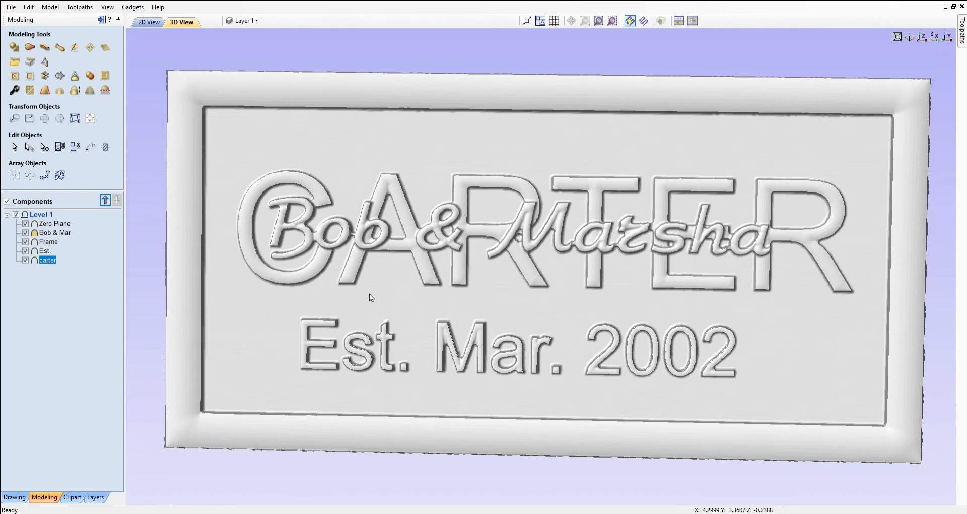